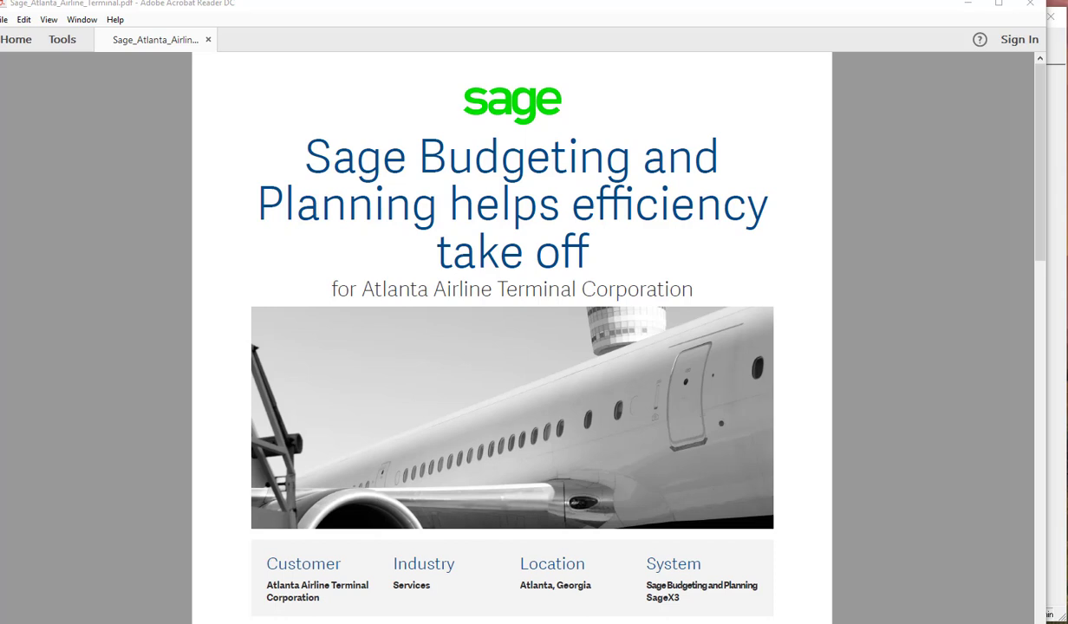
# Minimize the case-study PDF and file browser windows to get back to Sage Budgeting and Planning.
pyautogui.click(968, 4)
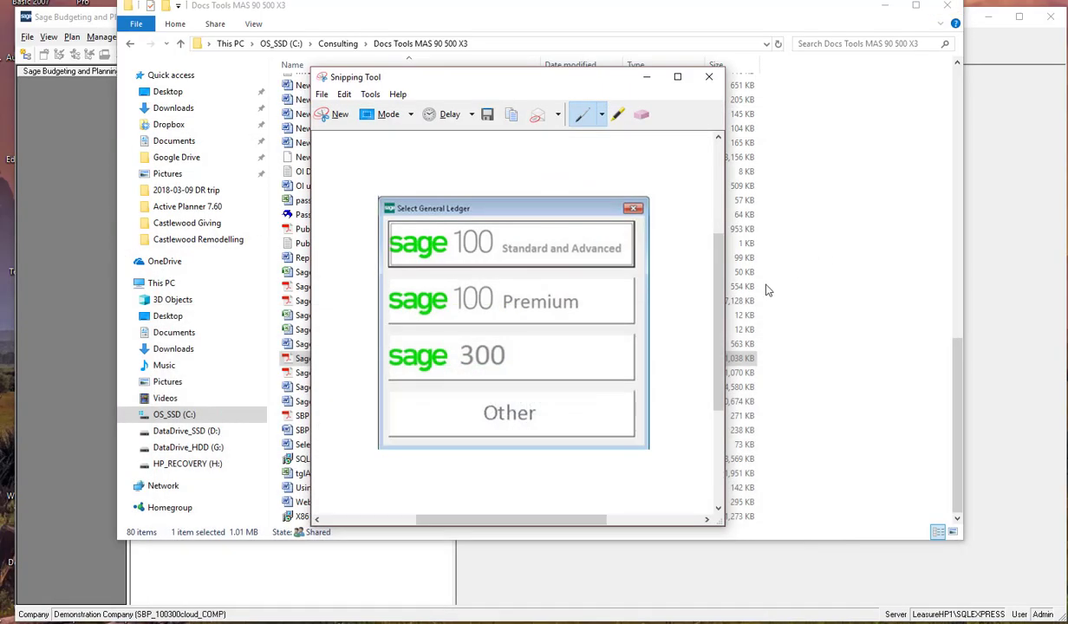
pyautogui.click(885, 5)
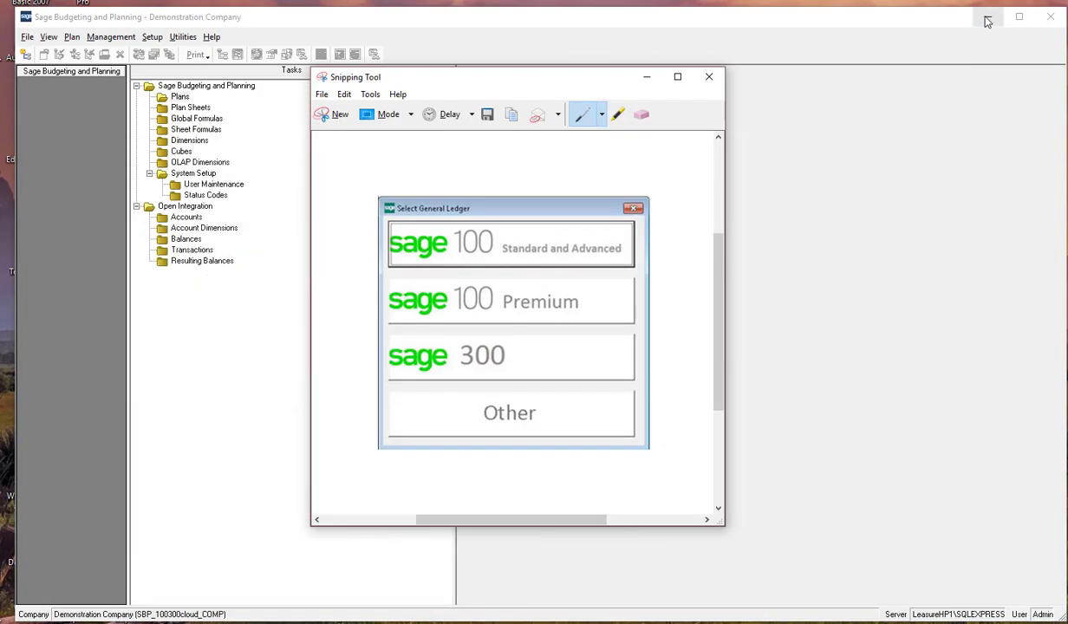
pyautogui.click(987, 21)
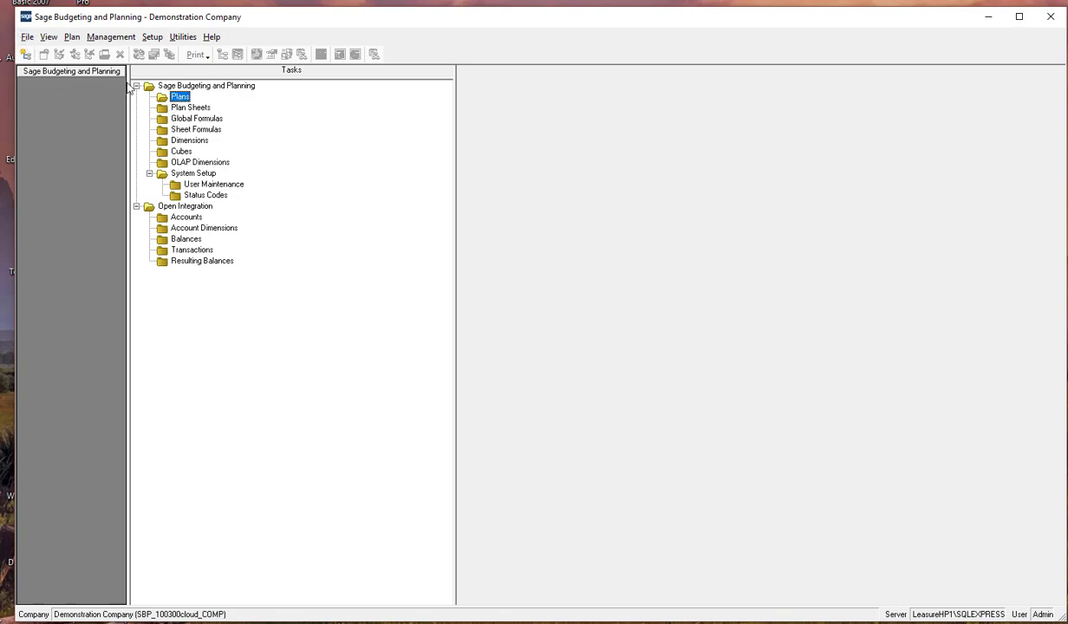
# Start Plan > Create Basic Budgets and move past the intro page to Template Selection.
pyautogui.click(72, 37)
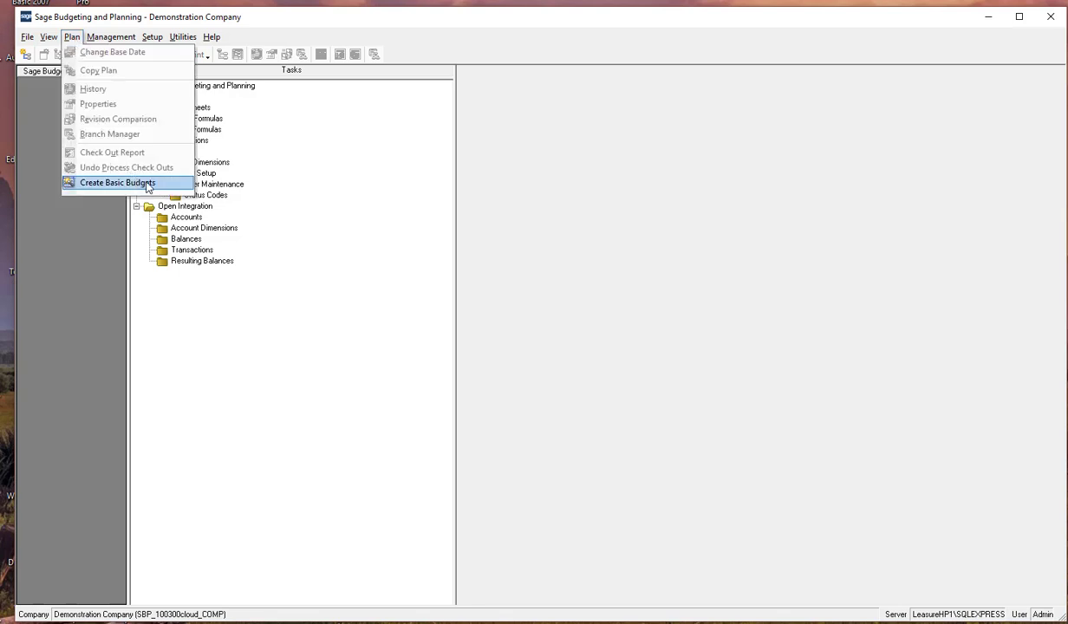
pyautogui.click(117, 182)
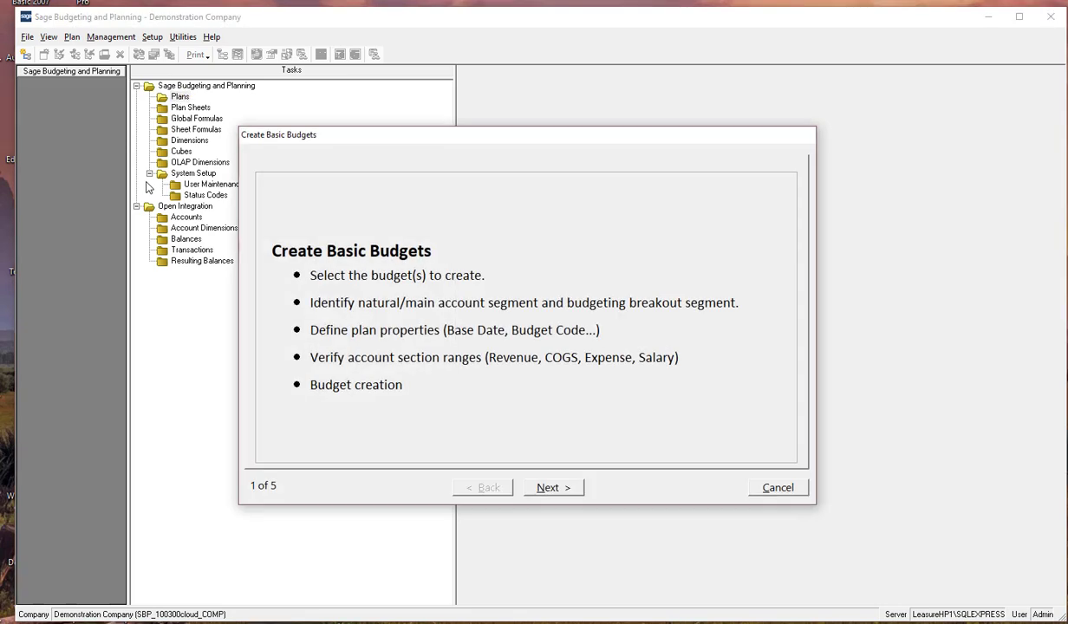
pyautogui.click(559, 488)
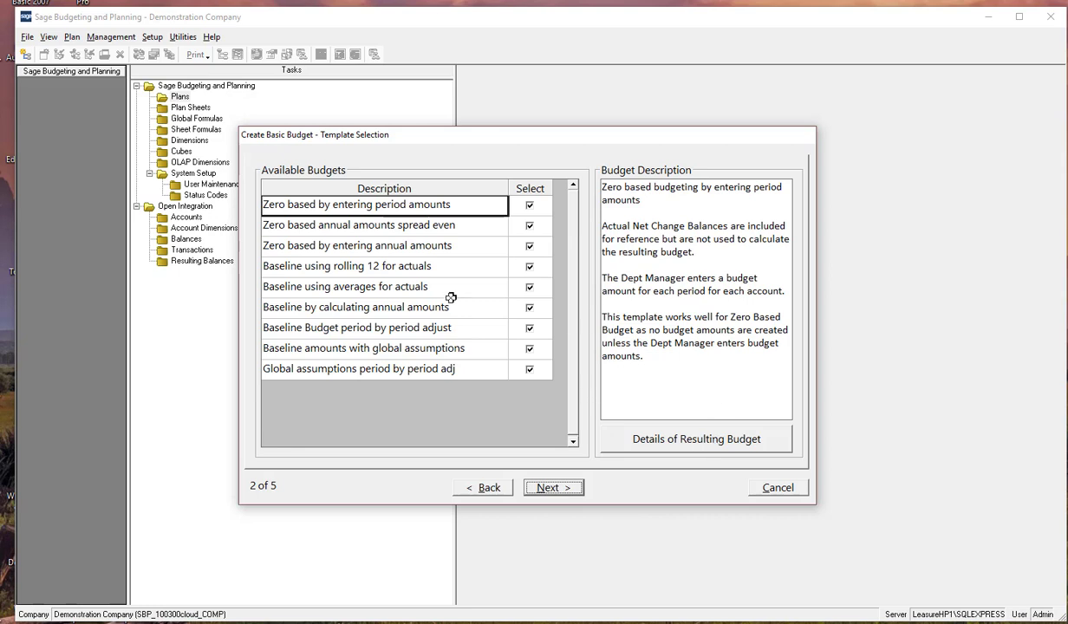
# Review the spread-even and global assumptions template descriptions and preview an example budget.
pyautogui.click(327, 222)
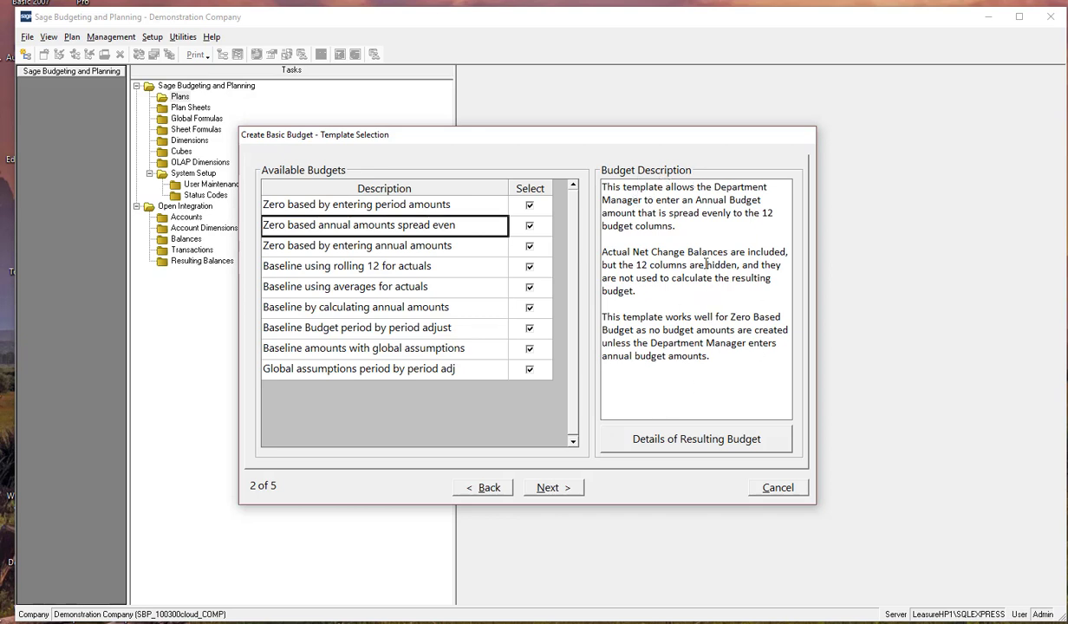
pyautogui.click(298, 345)
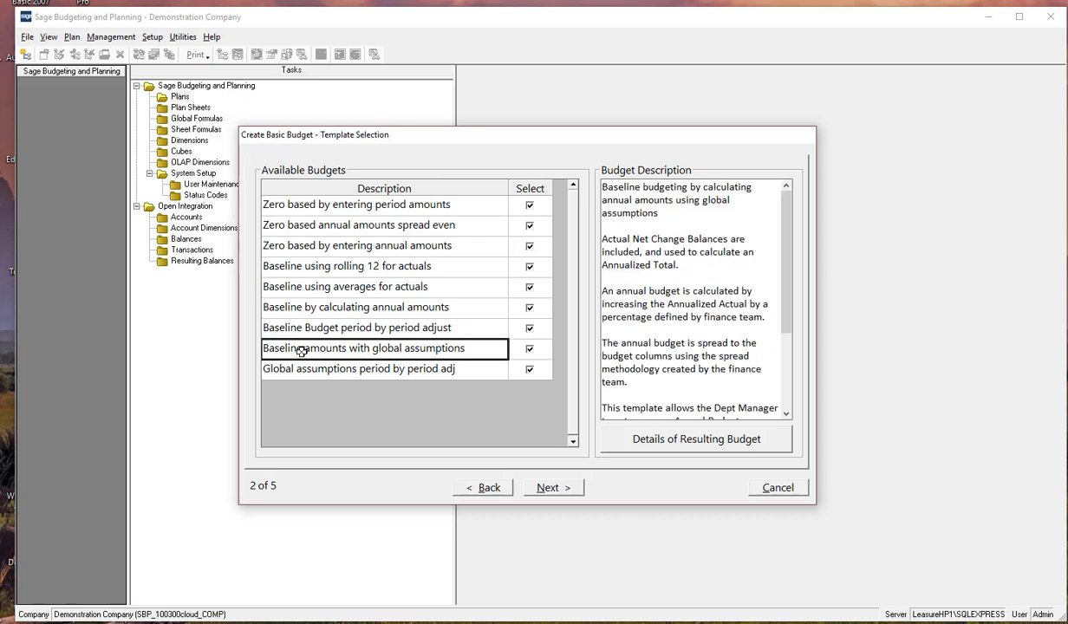
pyautogui.click(694, 440)
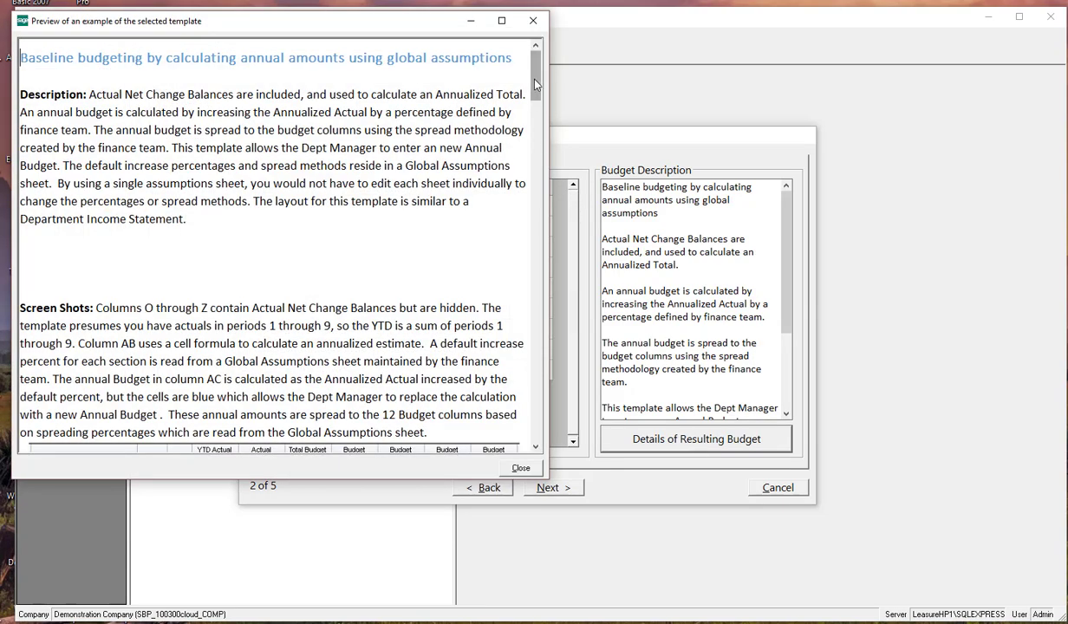
pyautogui.moveTo(534, 85); pyautogui.dragTo(531, 292)
pyautogui.click(533, 20)
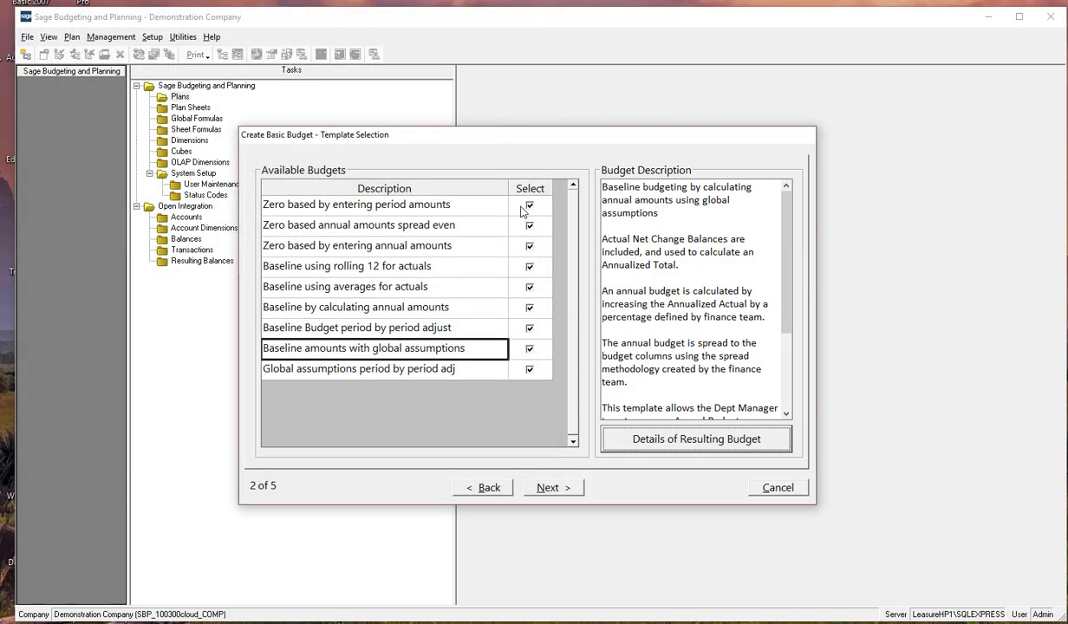
# Uncheck every template except Baseline amounts with global assumptions, then go to Identify Key Segments.
pyautogui.click(529, 205)
pyautogui.click(529, 226)
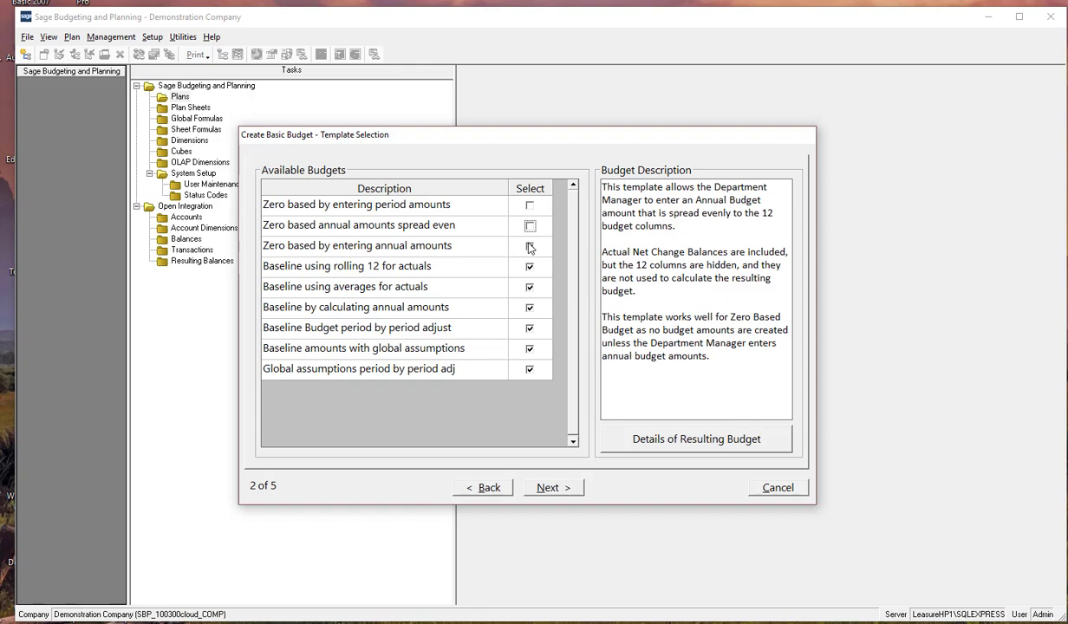
pyautogui.click(530, 246)
pyautogui.click(530, 266)
pyautogui.click(530, 287)
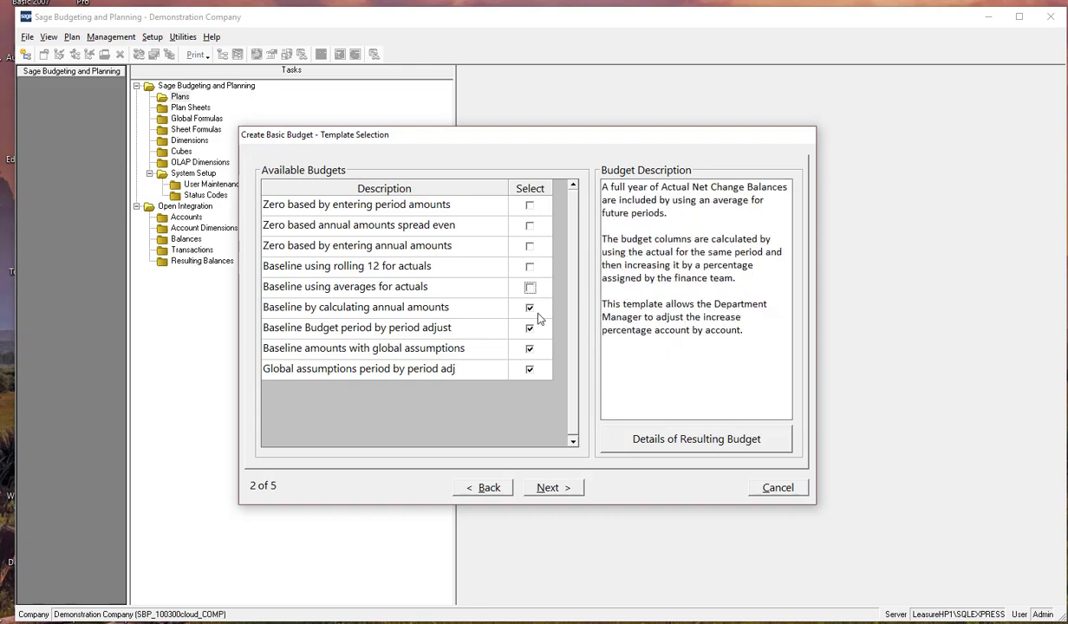
pyautogui.click(529, 309)
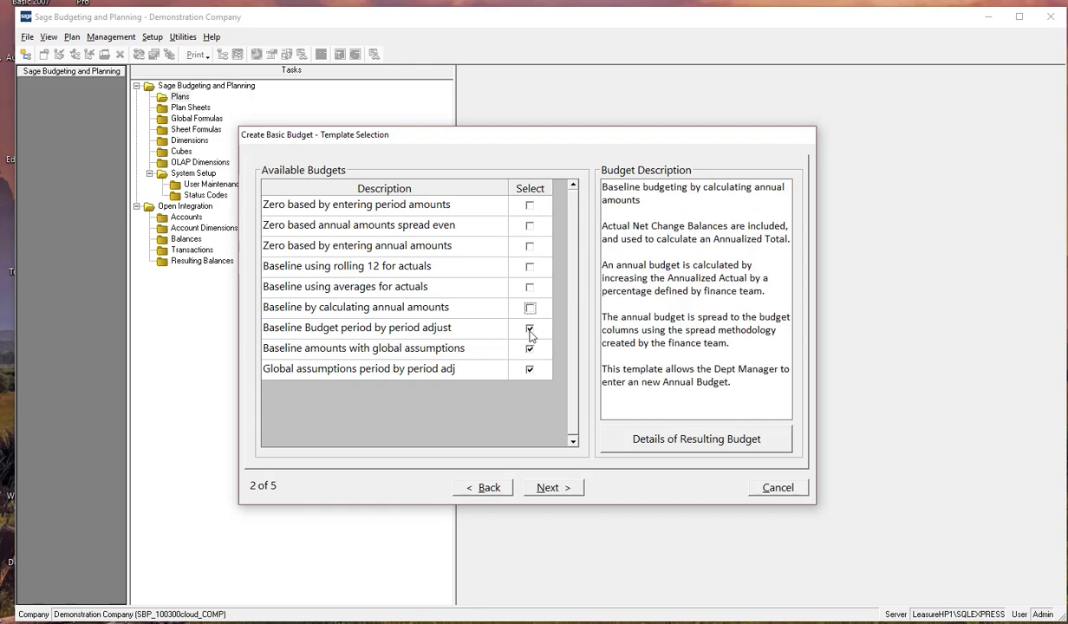
pyautogui.click(530, 328)
pyautogui.click(530, 370)
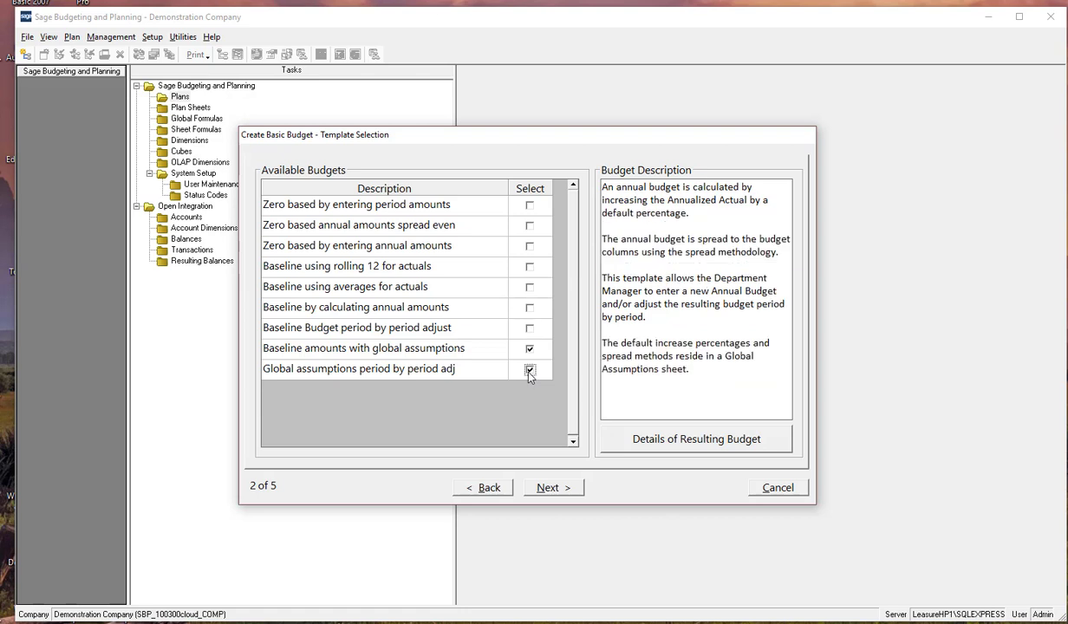
pyautogui.click(395, 355)
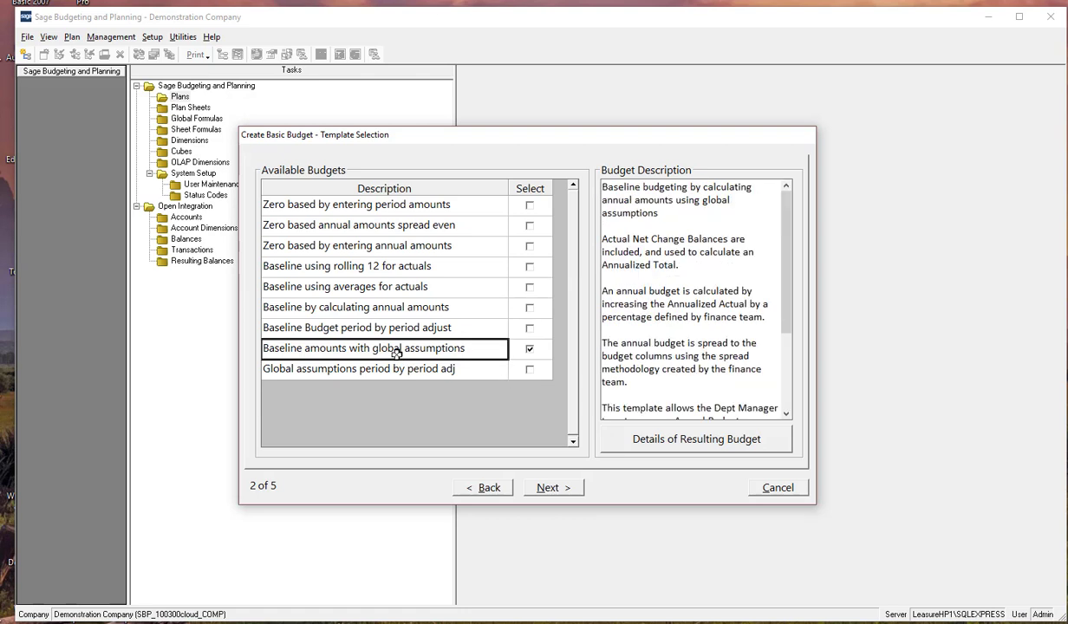
pyautogui.click(549, 486)
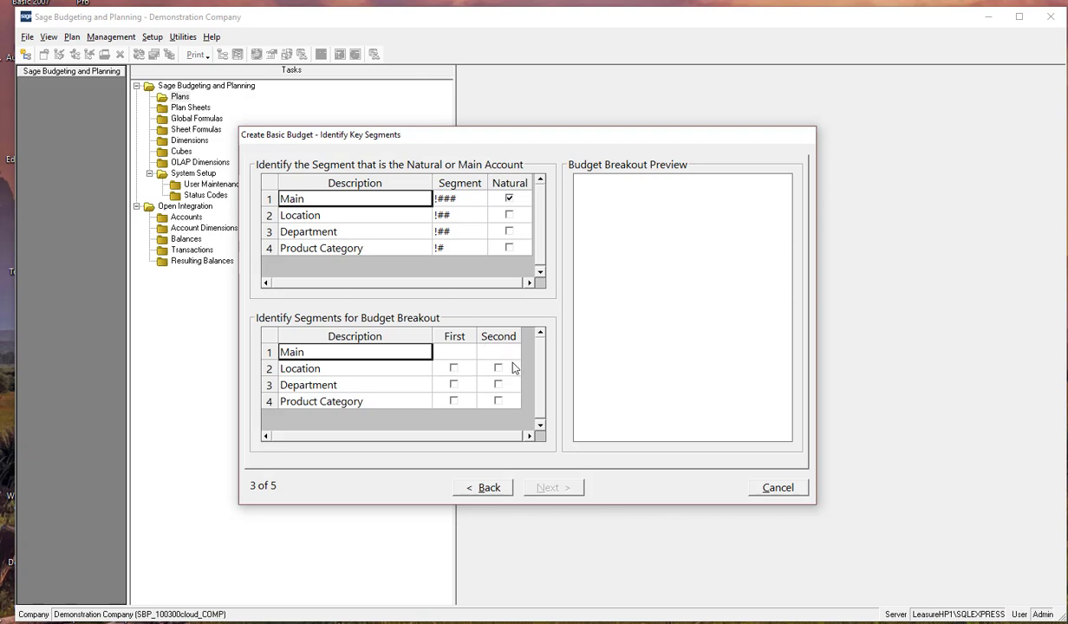
pyautogui.click(454, 369)
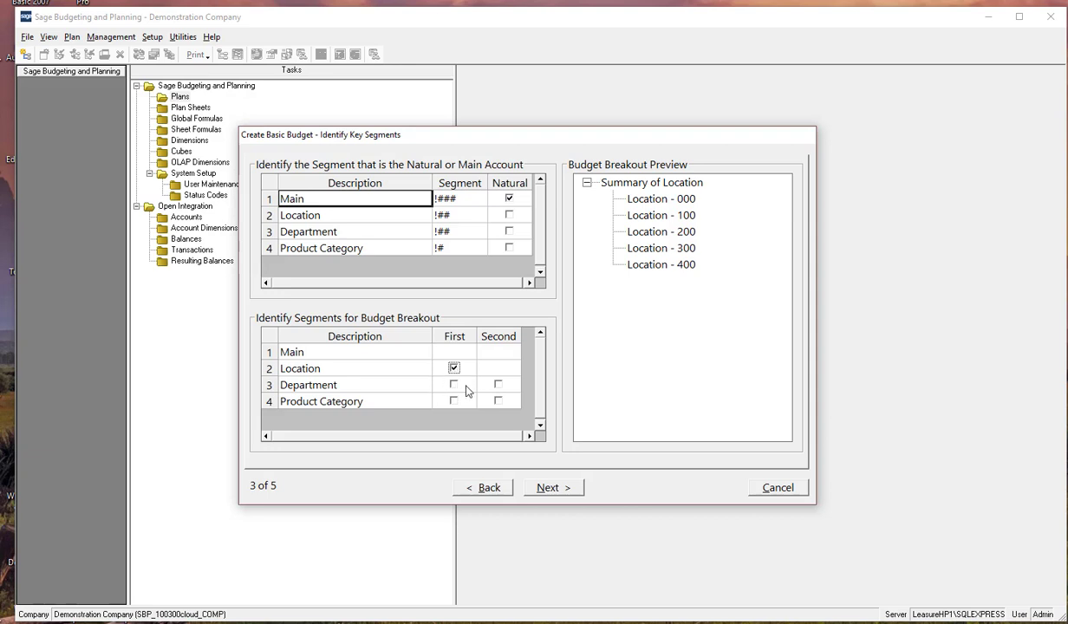
pyautogui.click(498, 385)
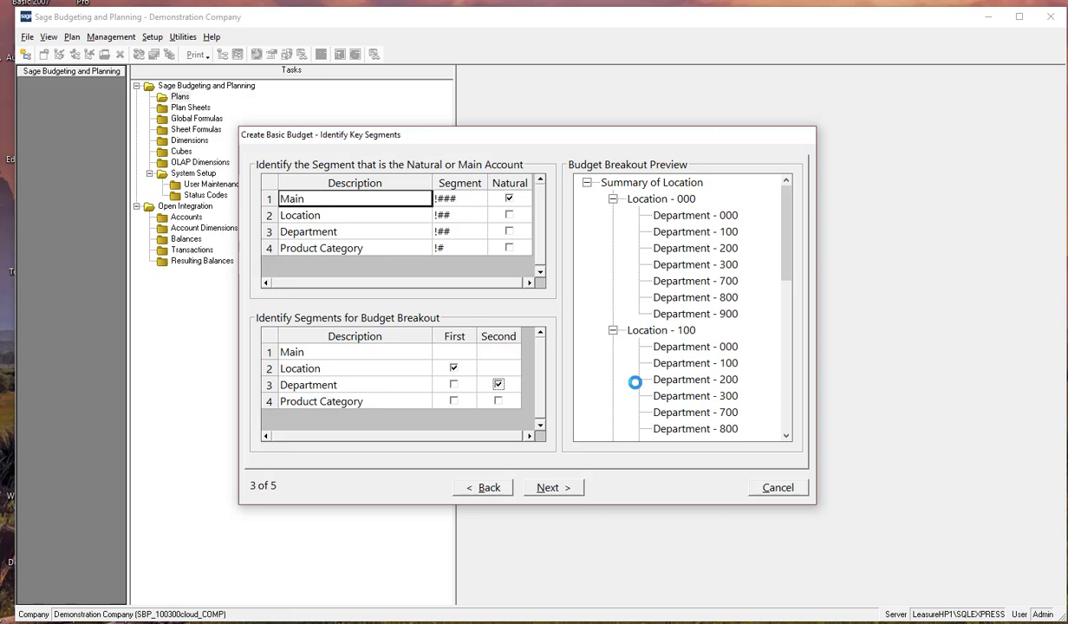
pyautogui.click(497, 385)
# Make Department the first breakout and Location the second, then go to Basic Plan Properties.
pyautogui.click(453, 368)
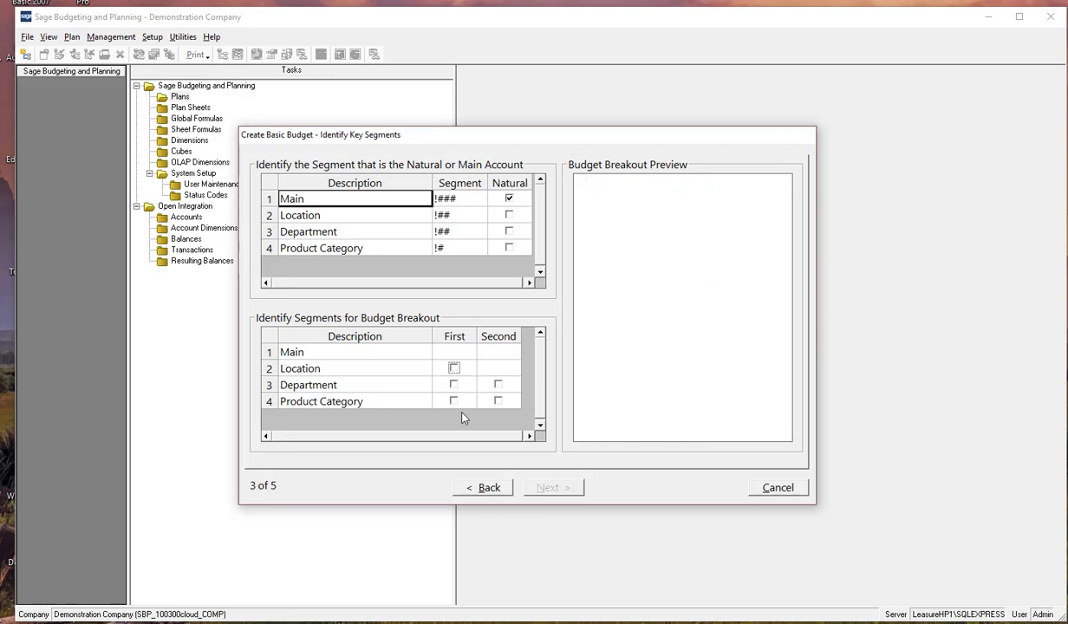
pyautogui.click(453, 384)
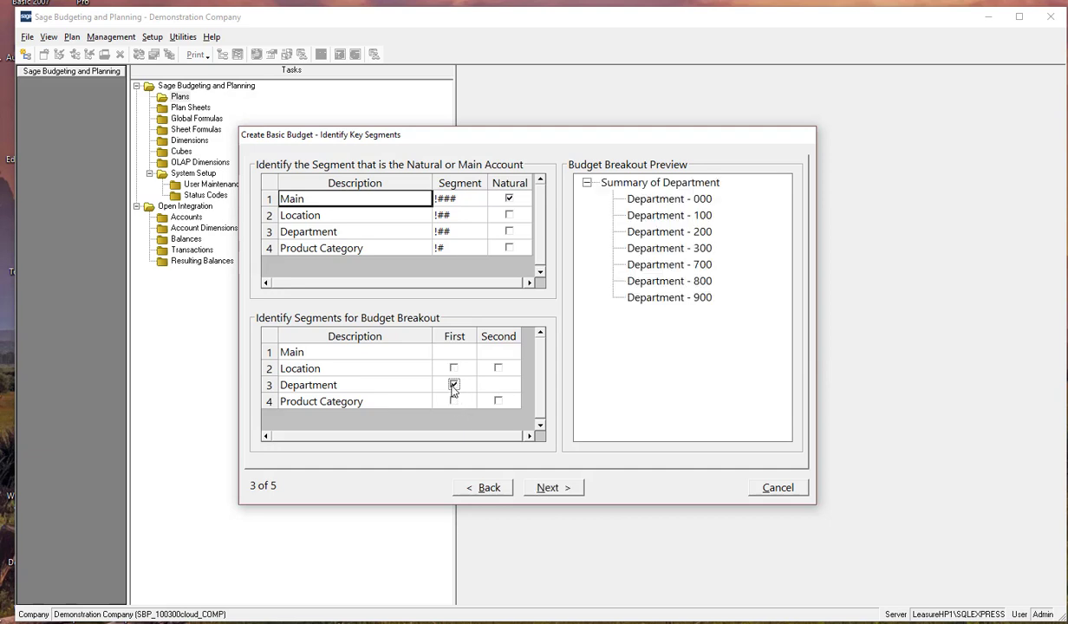
pyautogui.click(498, 367)
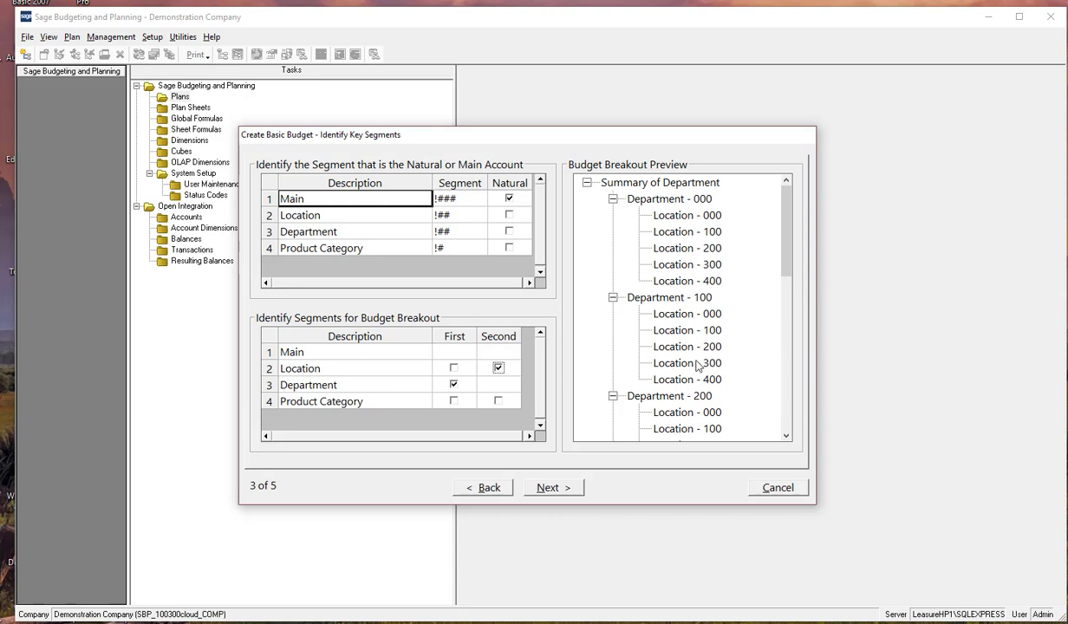
pyautogui.click(554, 488)
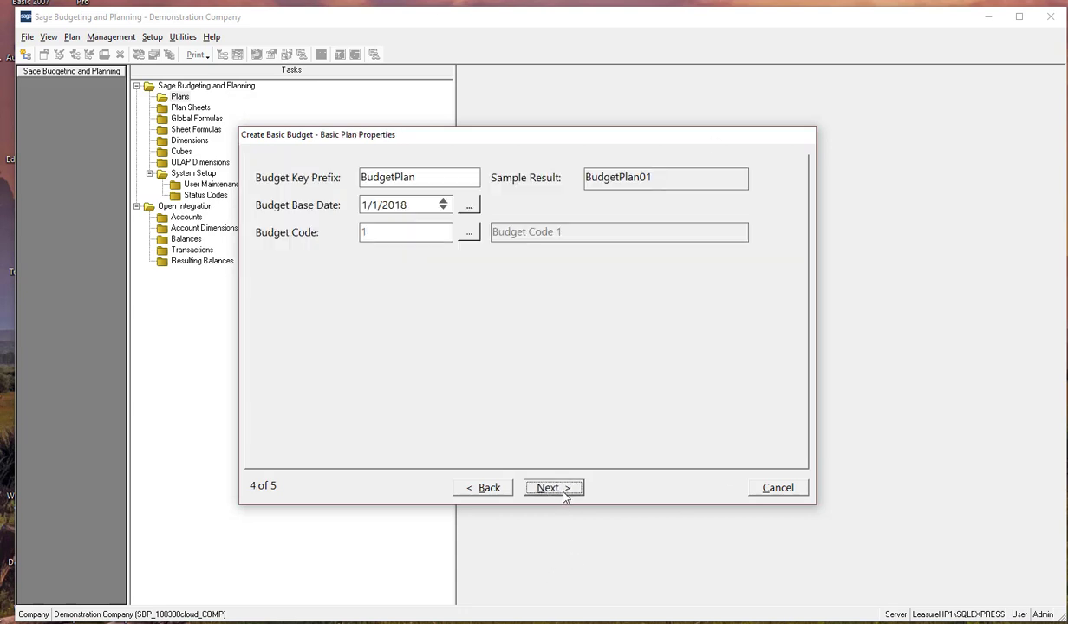
# Set plan prefix Budget, base date 1/1/2019 and budget code ORIGINAL, then go to Define Section Ranges.
pyautogui.click(437, 179)
pyautogui.press('BackSpace')
pyautogui.press('BackSpace')
pyautogui.press('BackSpace')
pyautogui.press('BackSpace')
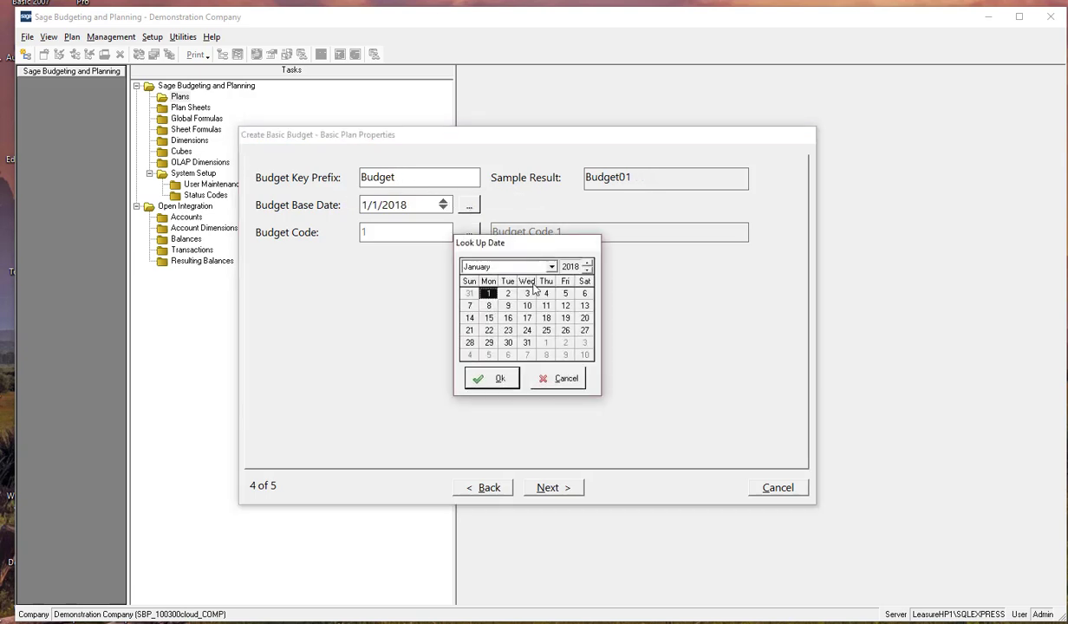
pyautogui.click(587, 264)
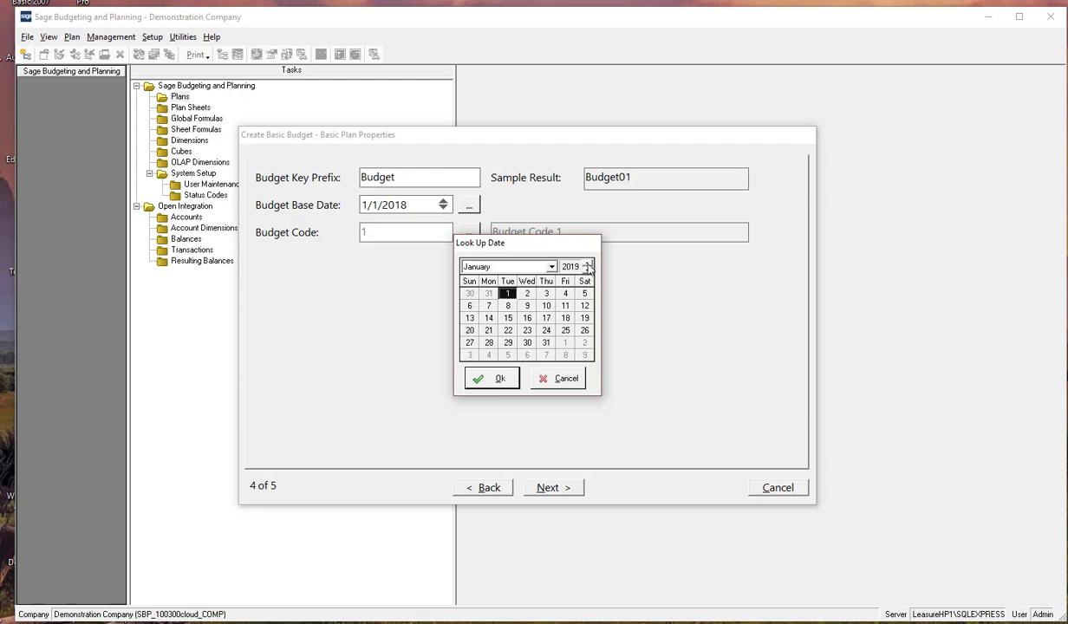
pyautogui.click(493, 378)
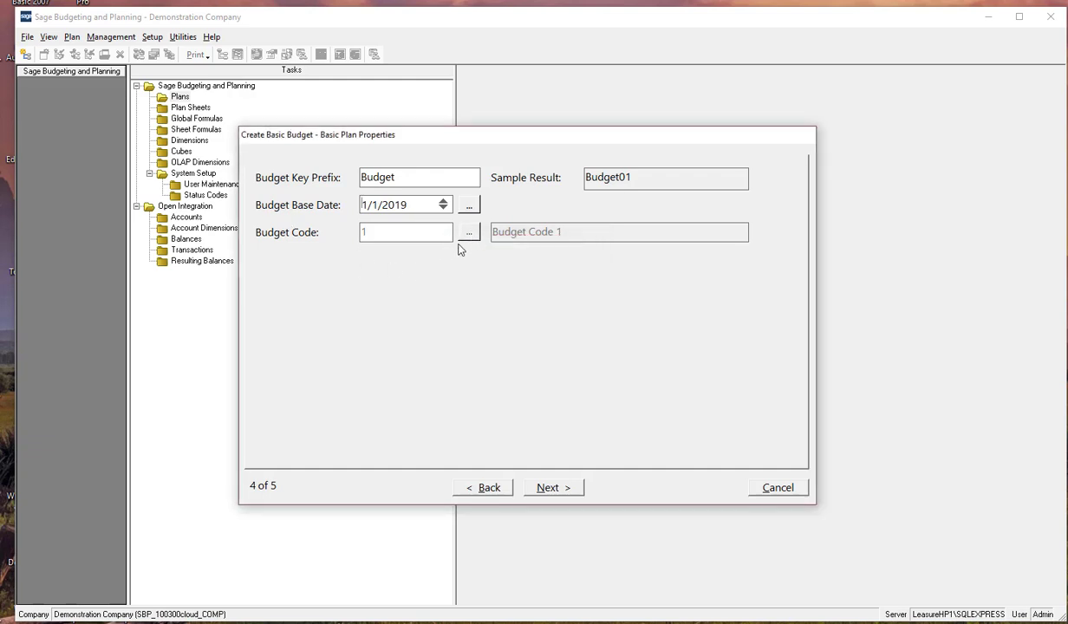
pyautogui.click(468, 232)
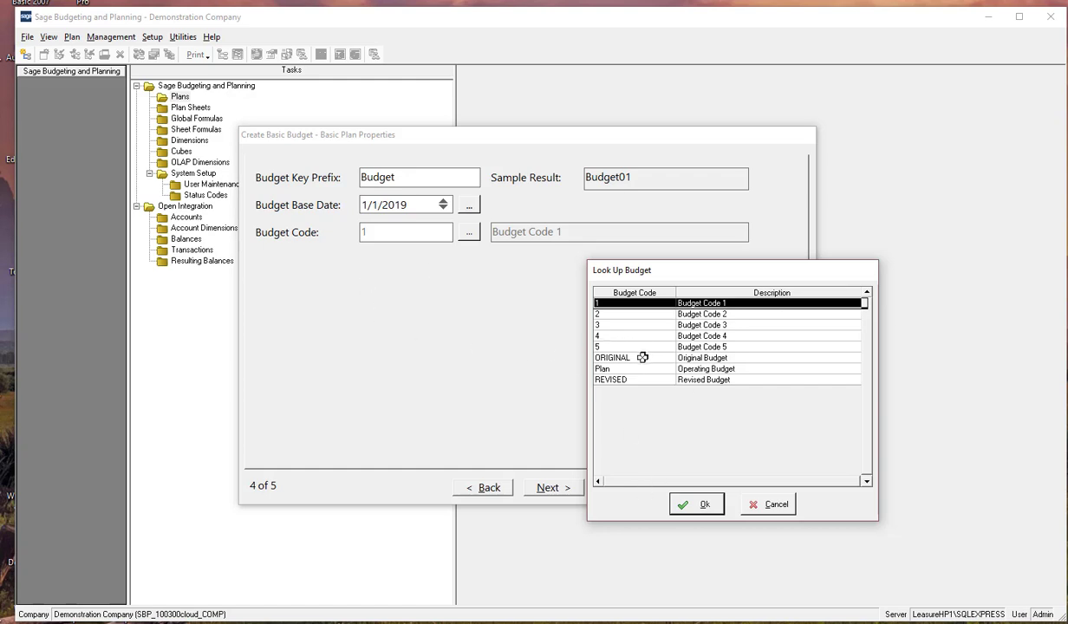
pyautogui.click(613, 353)
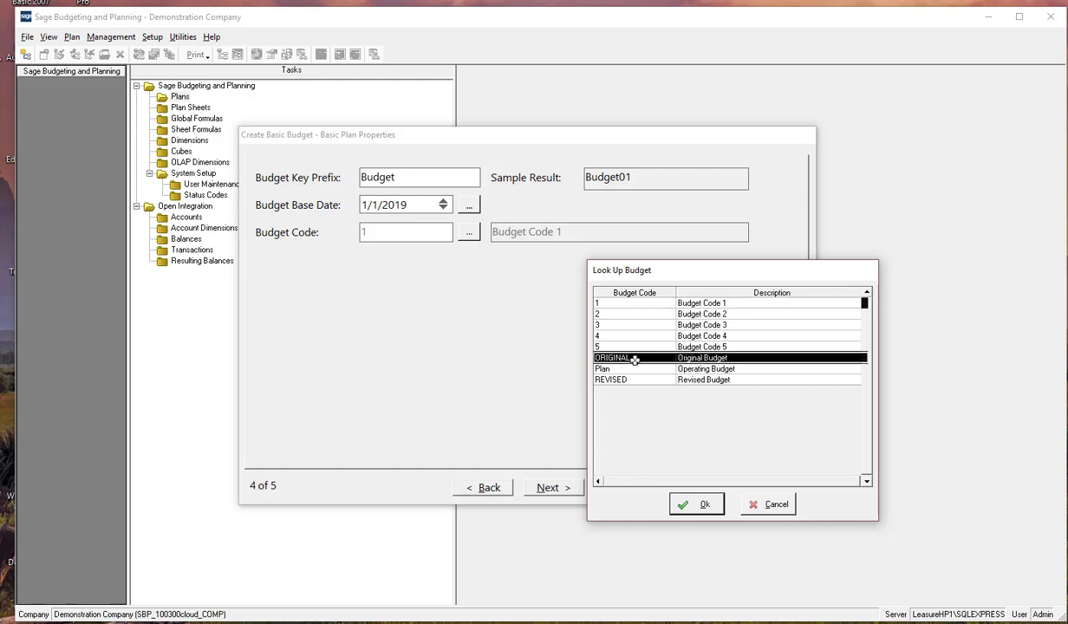
pyautogui.click(696, 504)
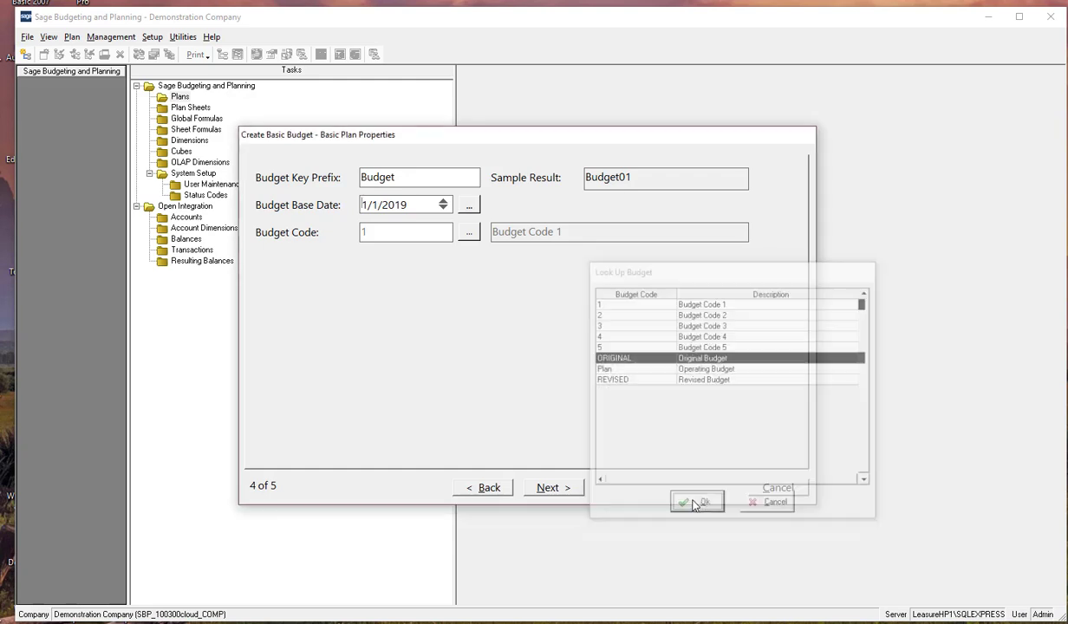
pyautogui.click(564, 485)
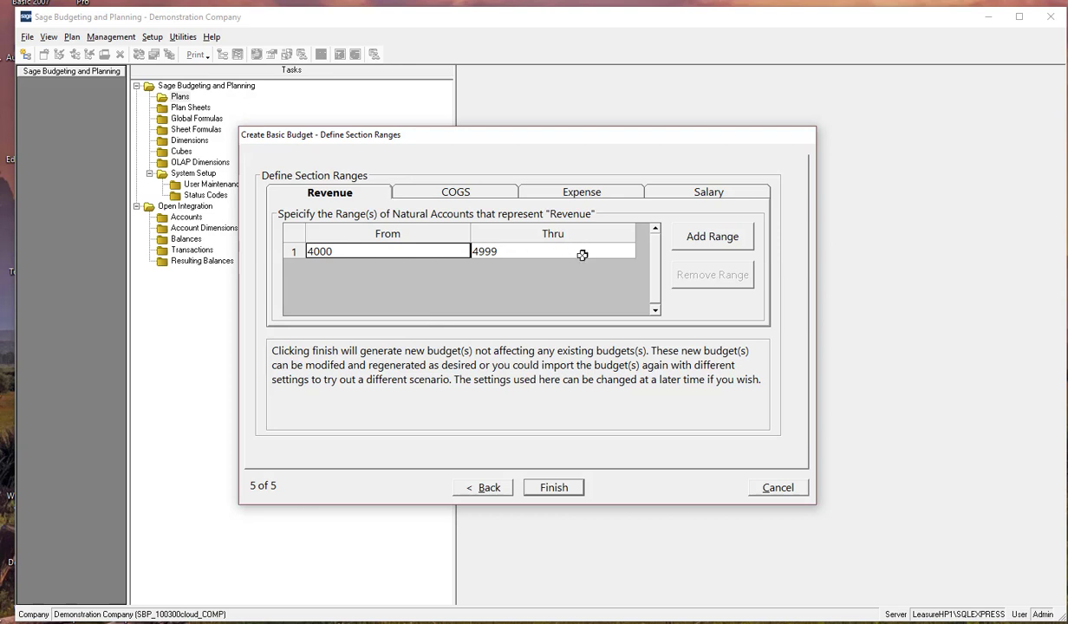
# End the Revenue account range at 4079.
pyautogui.doubleClick(546, 250)
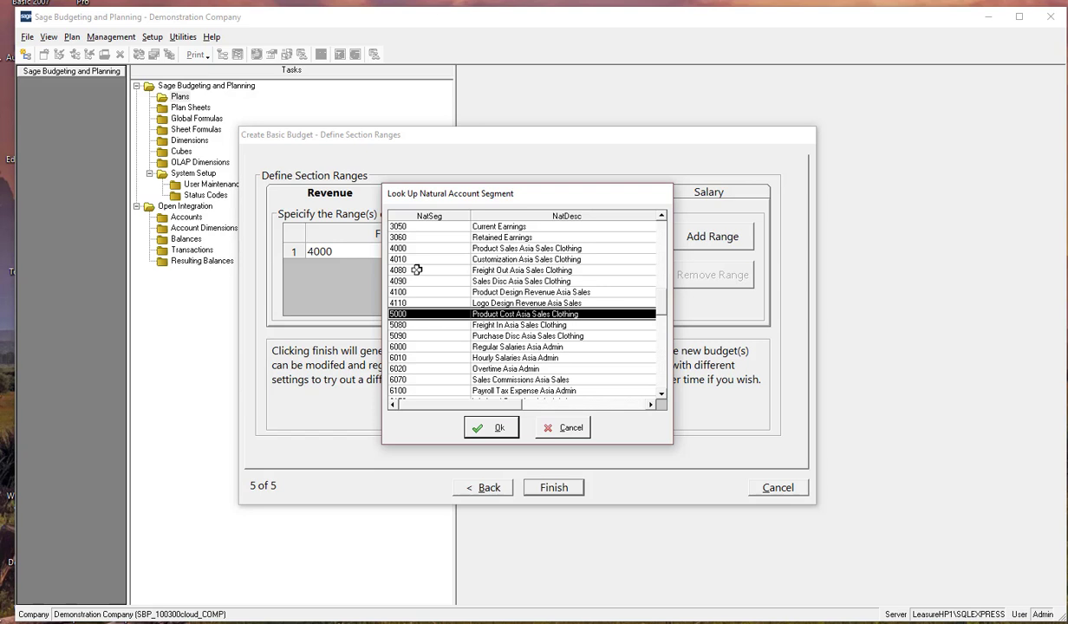
pyautogui.click(563, 428)
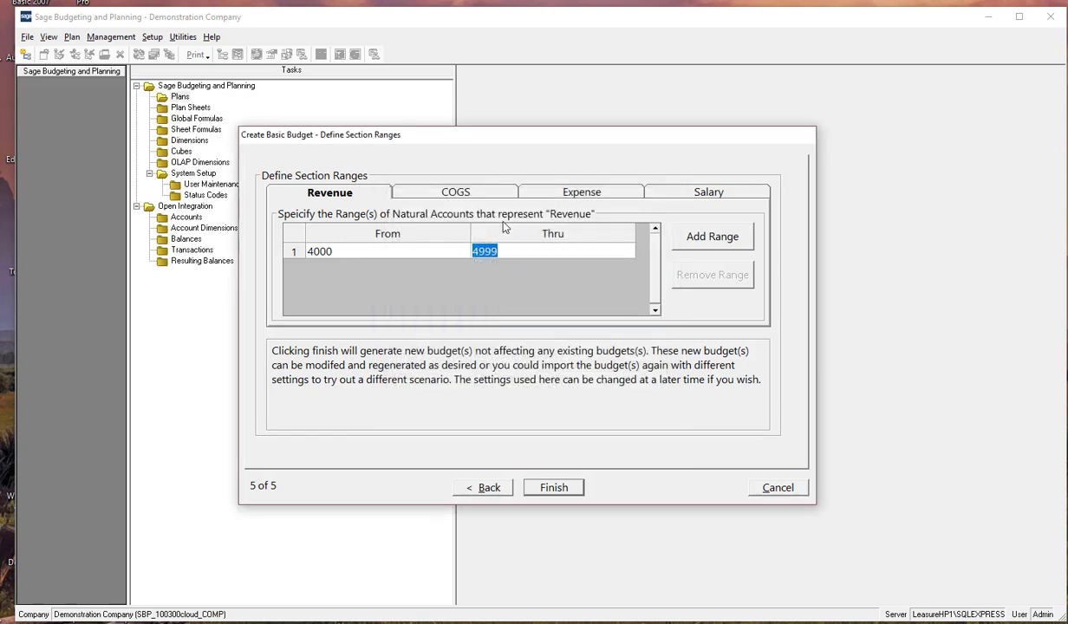
pyautogui.write('4079')
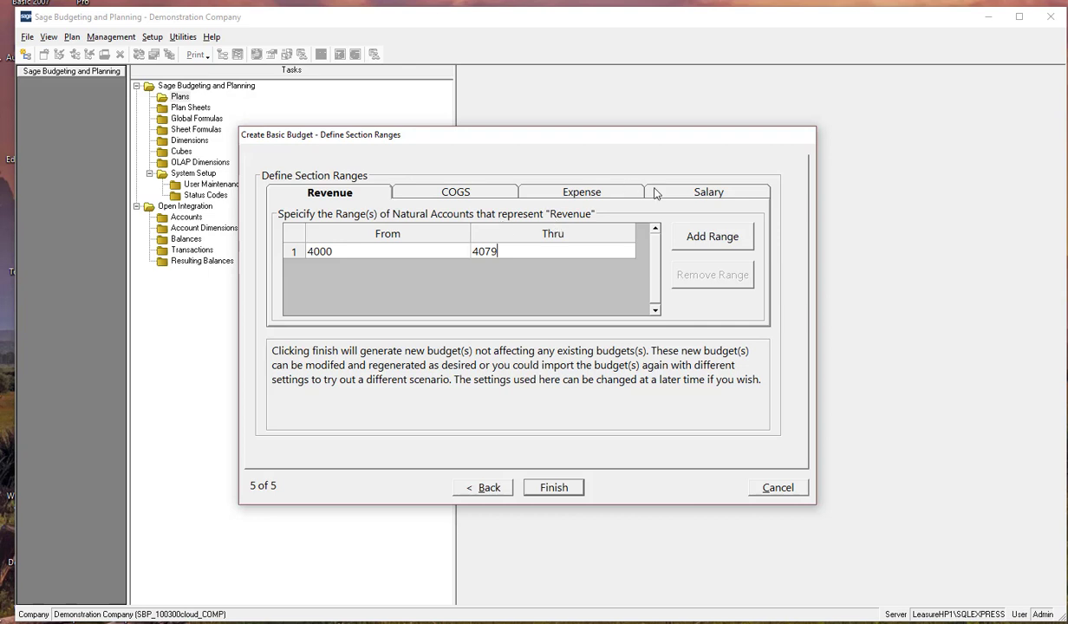
# Add a second Revenue range 4100–4999, then remove it again.
pyautogui.click(727, 238)
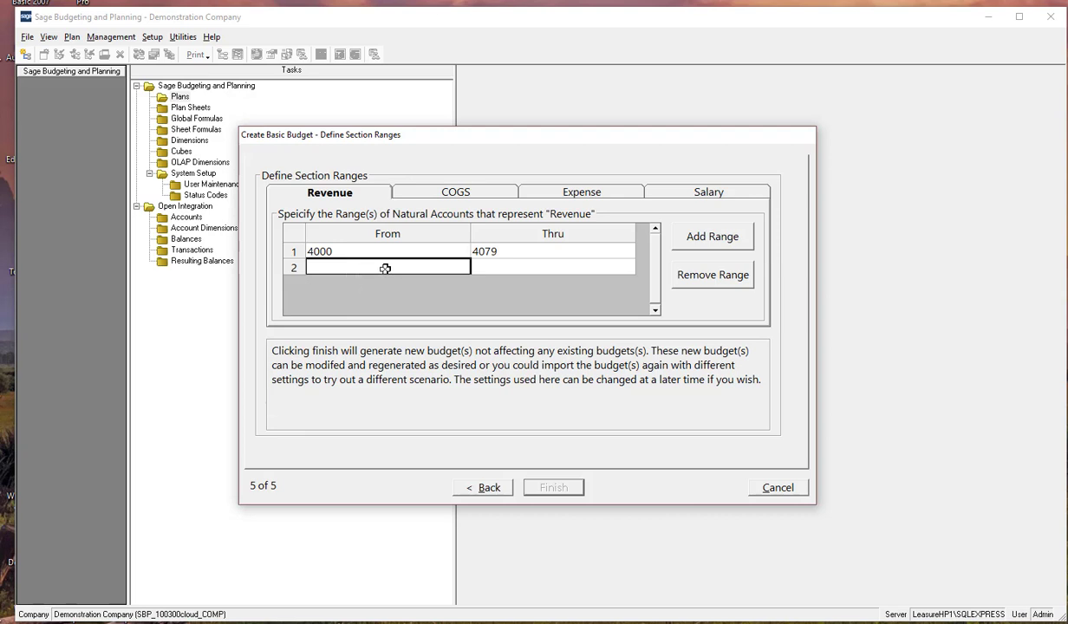
pyautogui.doubleClick(385, 268)
pyautogui.scroll(-10, 503, 362)
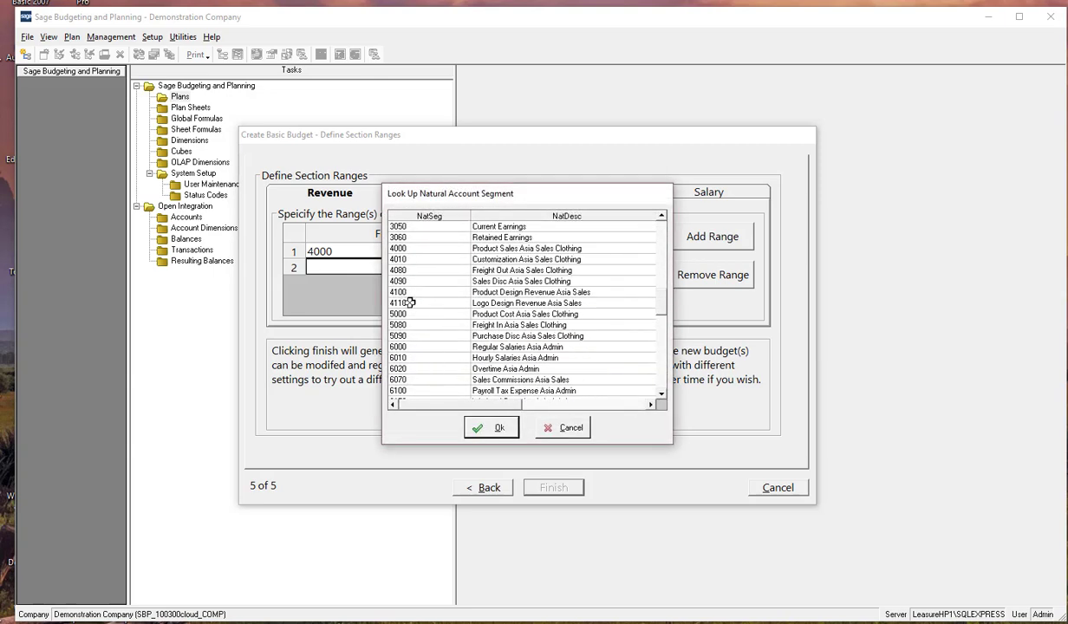
pyautogui.click(417, 292)
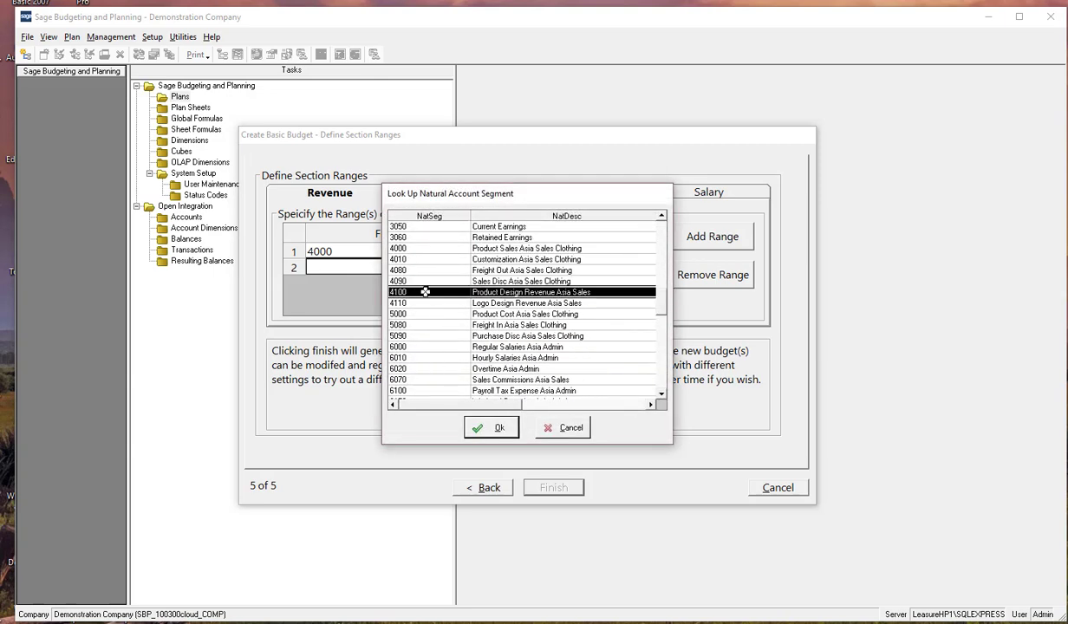
pyautogui.click(488, 427)
pyautogui.click(495, 265)
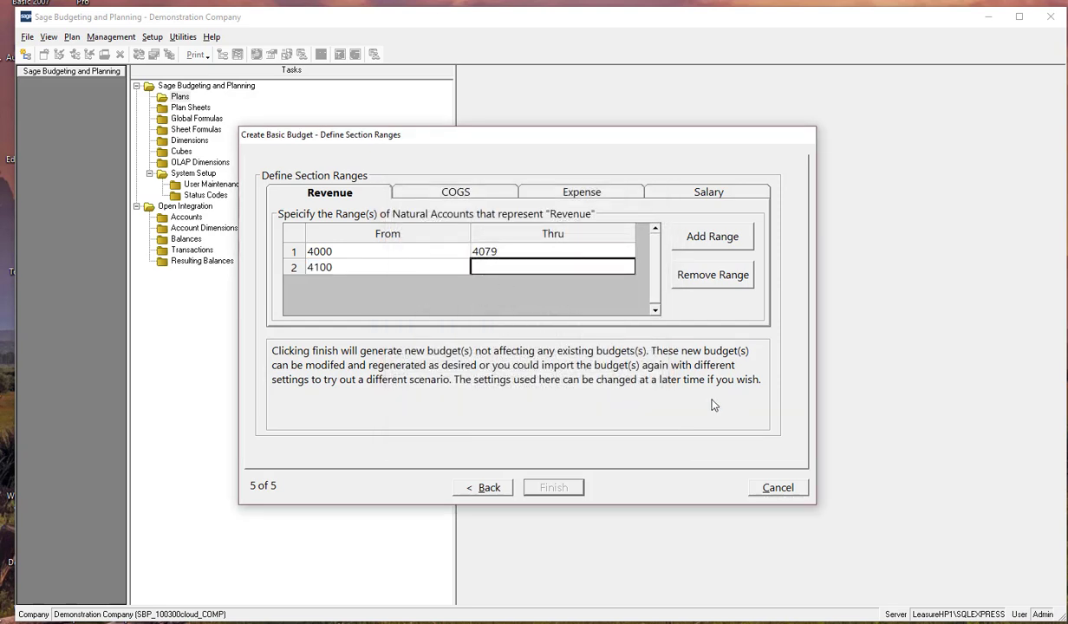
pyautogui.write('4999')
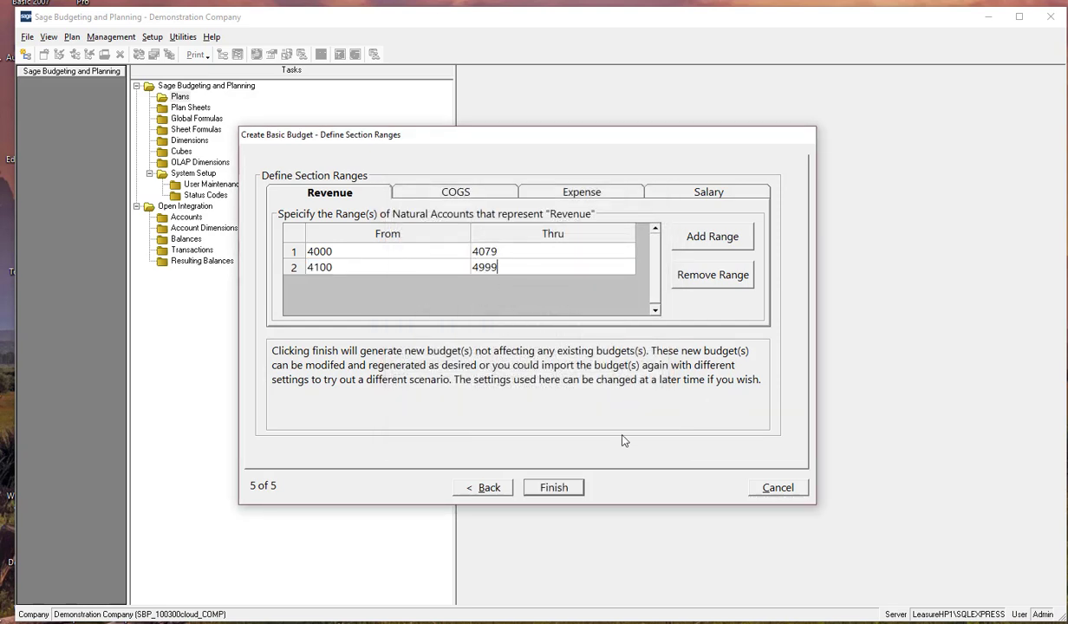
pyautogui.click(293, 266)
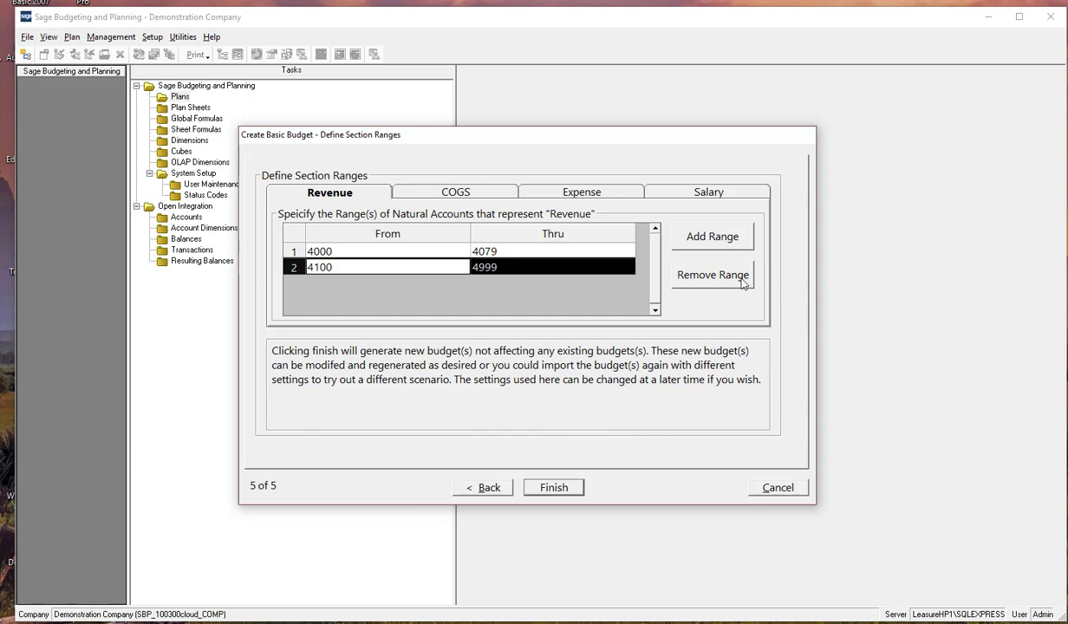
pyautogui.click(712, 274)
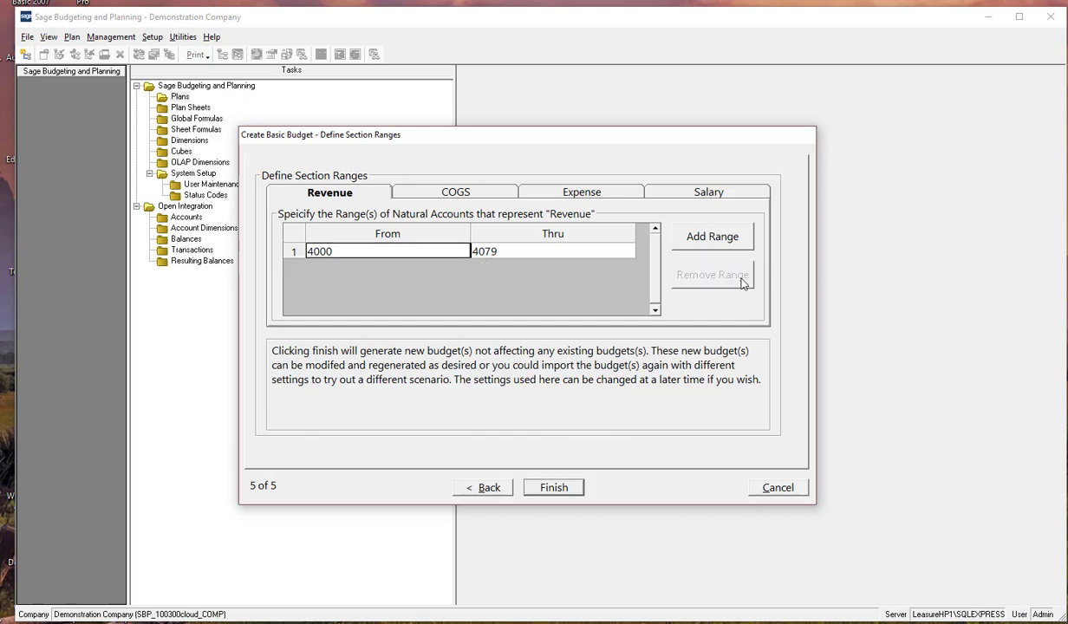
# Set the range Thru accounts to 5079 for COGS, 8899 for Expense and 6499 for Salaries.
pyautogui.click(451, 194)
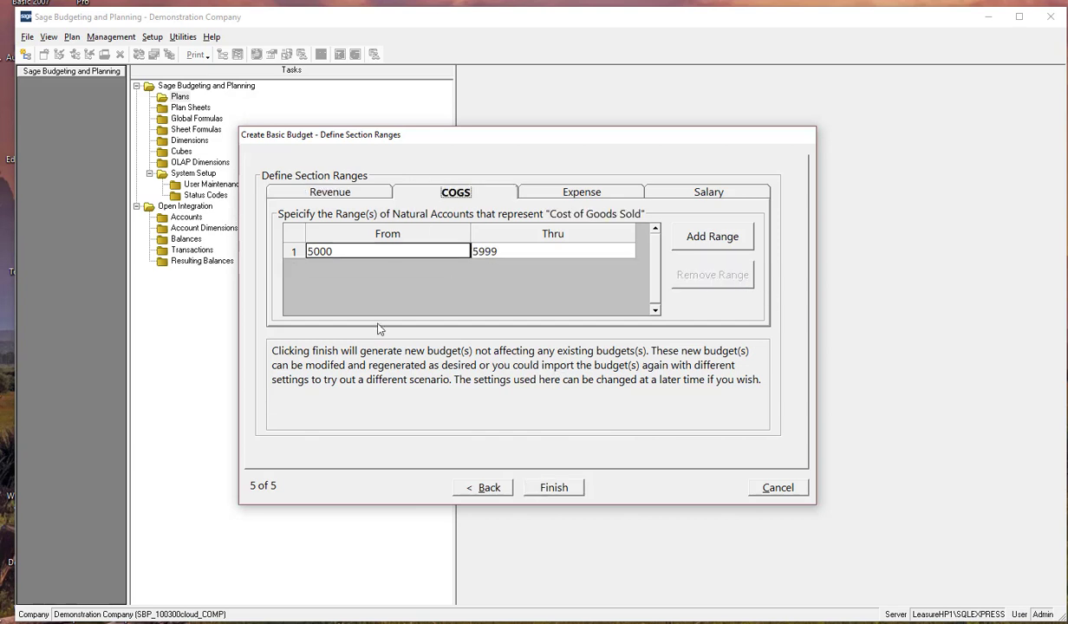
pyautogui.click(475, 249)
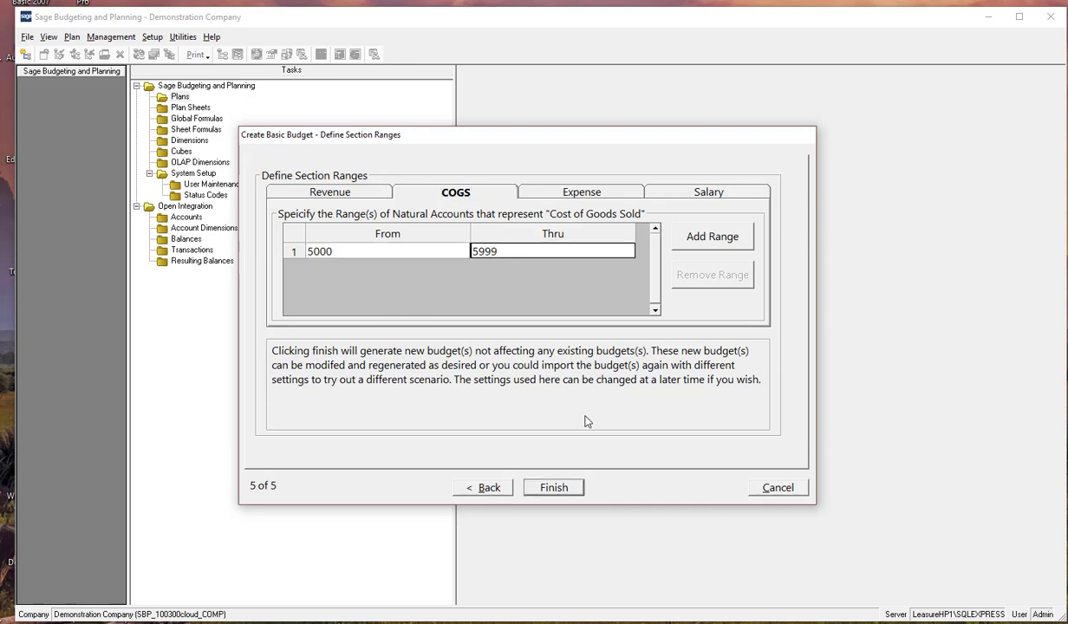
pyautogui.write('5079')
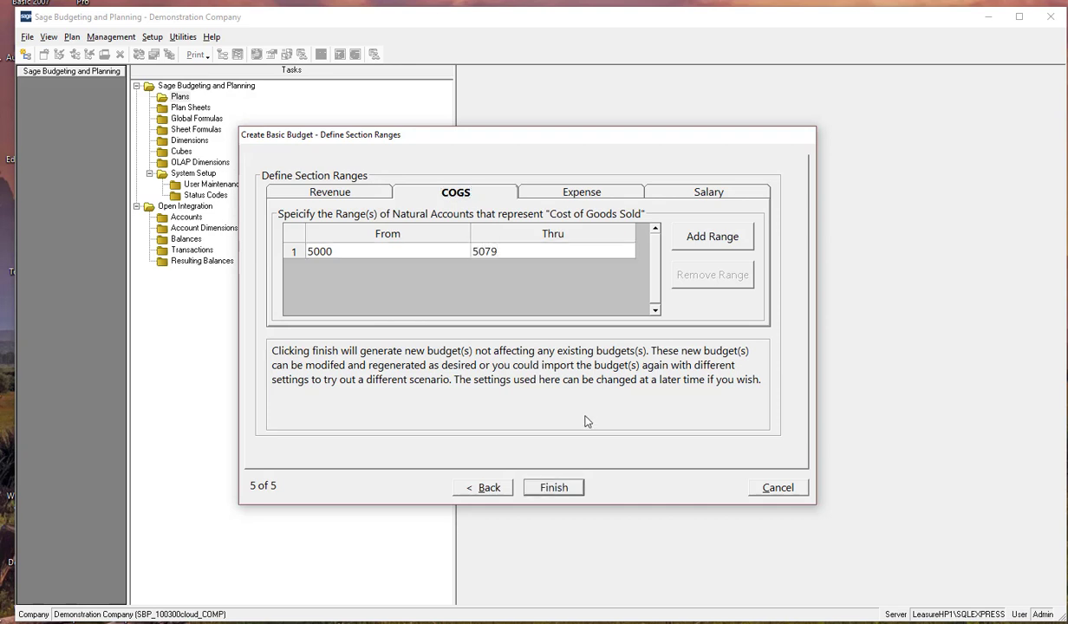
pyautogui.click(608, 192)
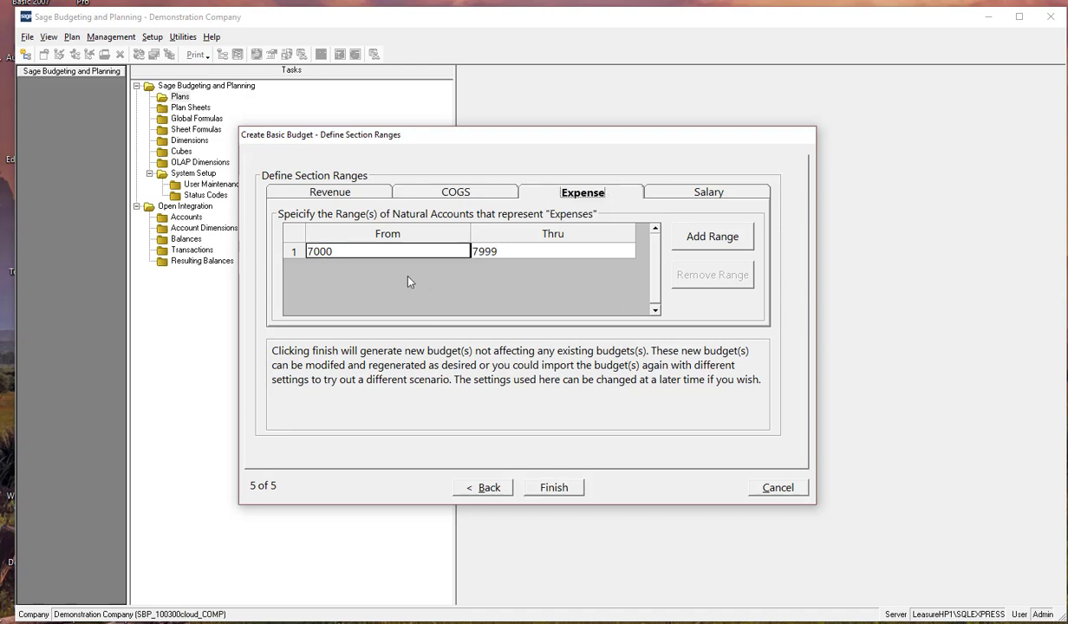
pyautogui.click(484, 252)
pyautogui.write('8899')
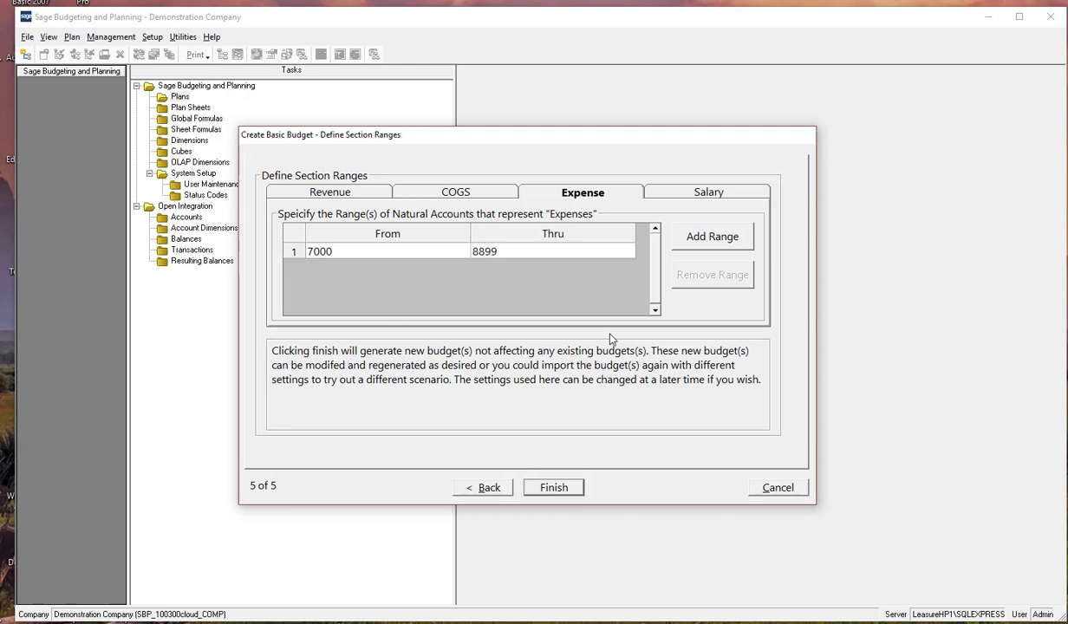
pyautogui.click(747, 196)
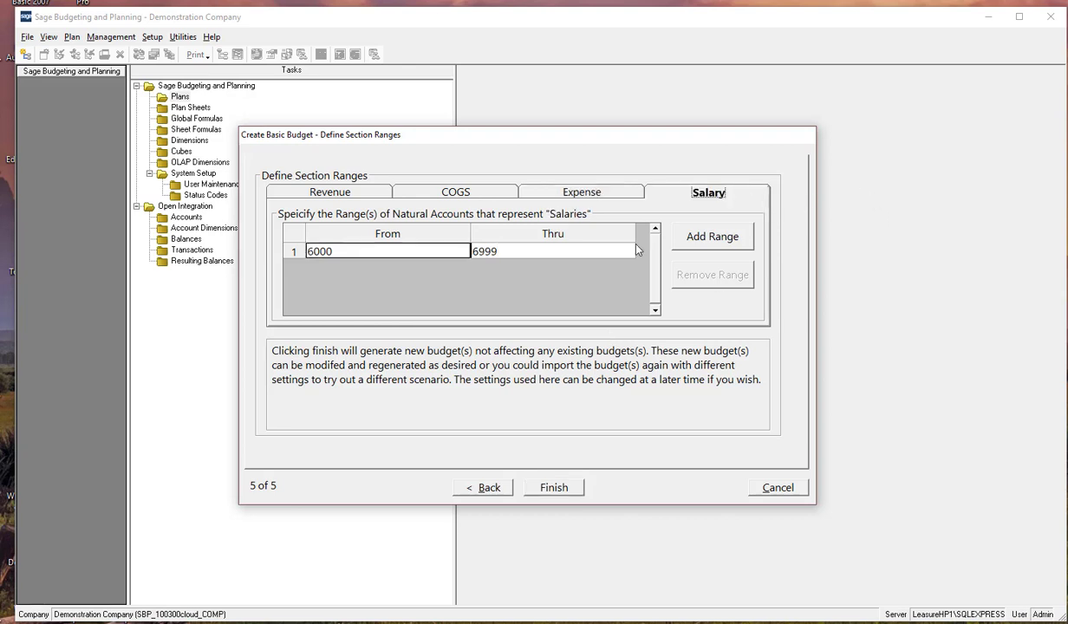
pyautogui.click(485, 251)
pyautogui.write('6499')
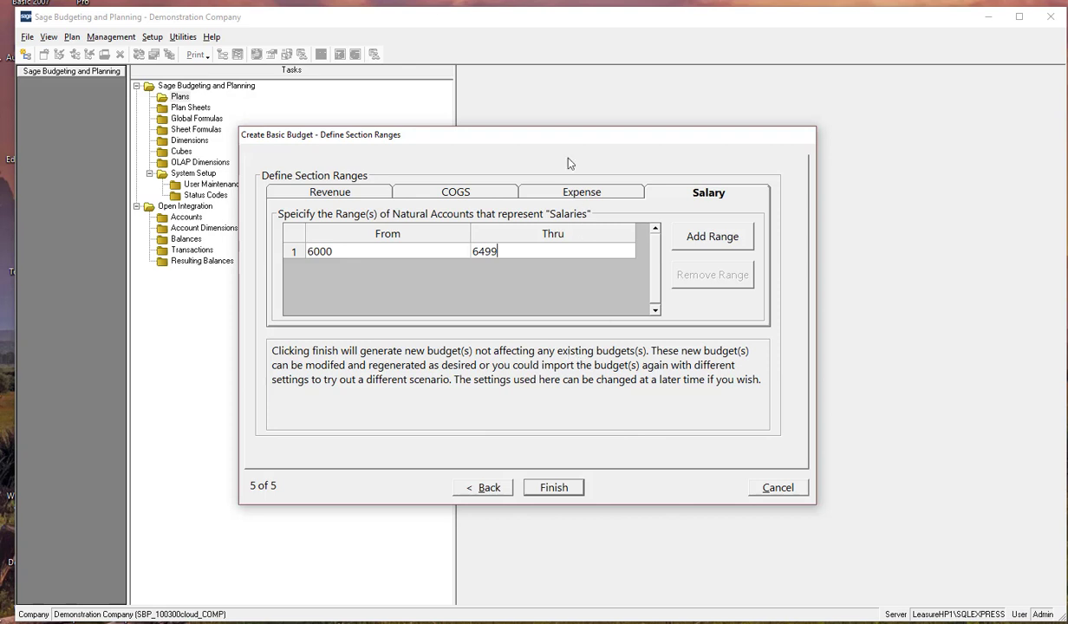
# Finish the wizard and expand Budget01's unassigned sheets, department summary and Department_100 location sheets.
pyautogui.click(565, 496)
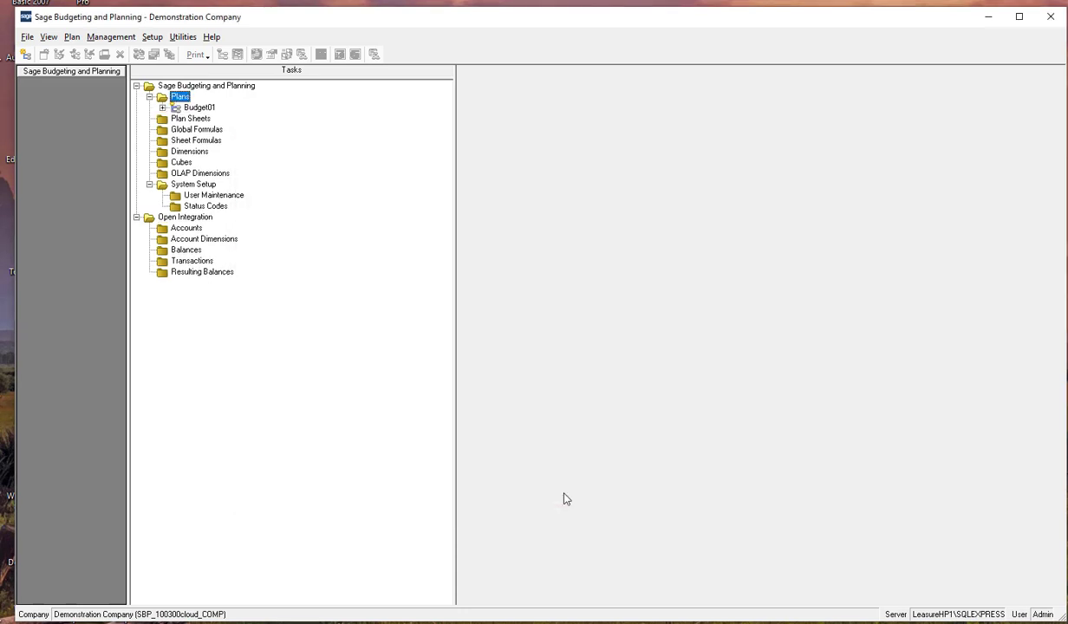
pyautogui.click(163, 108)
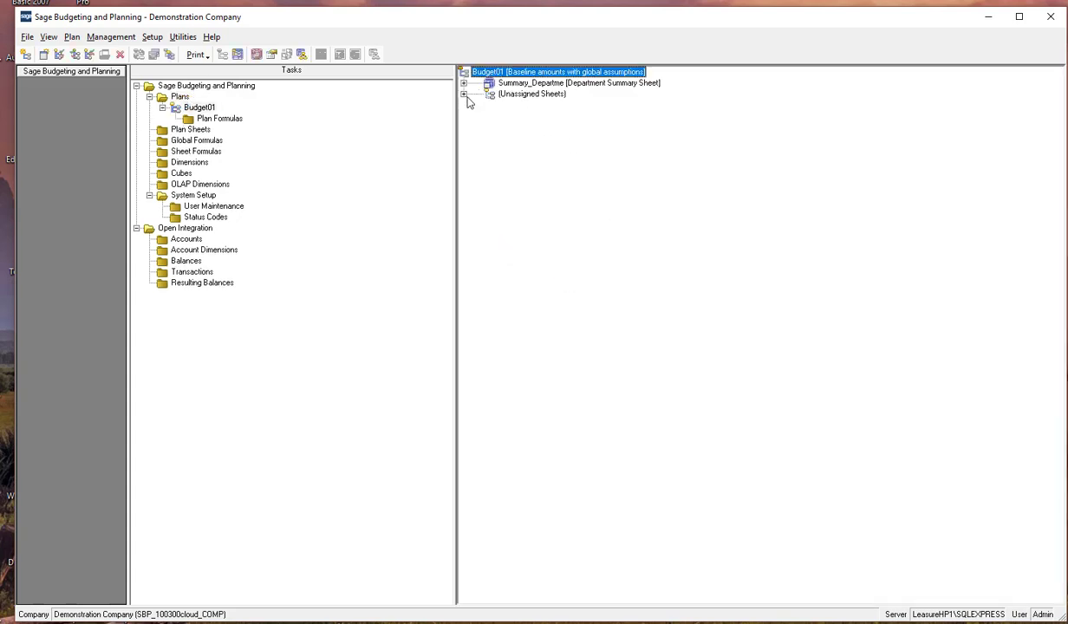
pyautogui.click(463, 94)
pyautogui.click(464, 82)
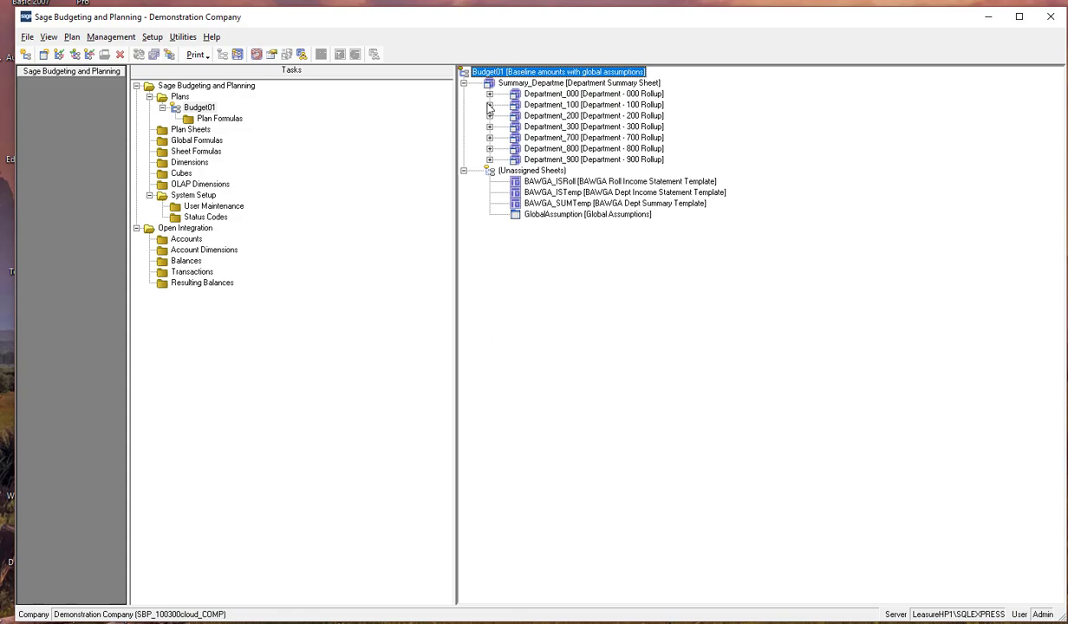
pyautogui.click(490, 105)
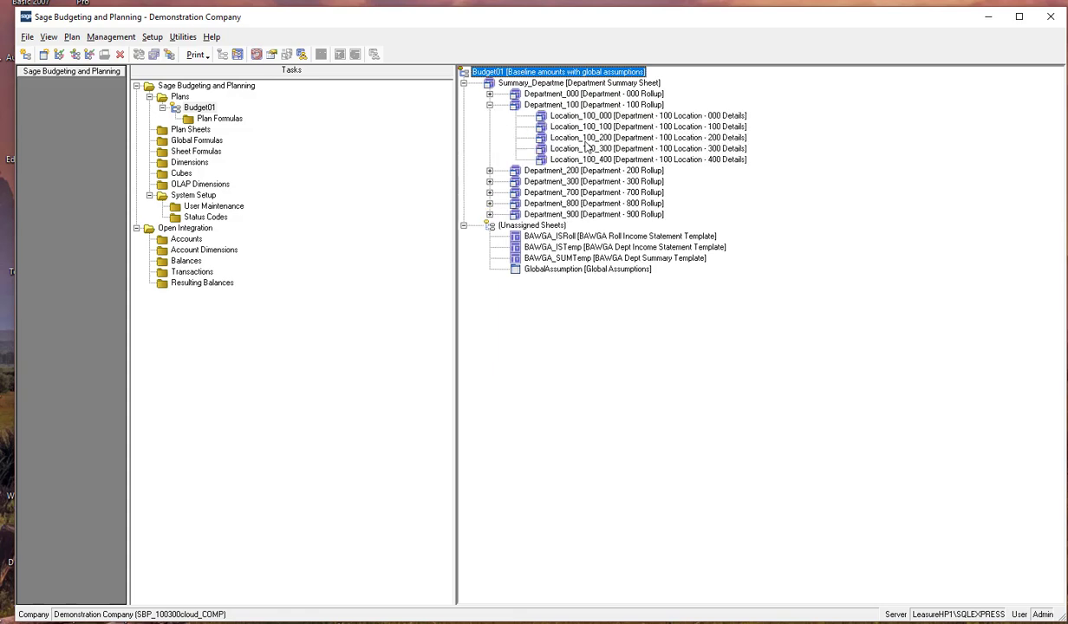
pyautogui.doubleClick(542, 247)
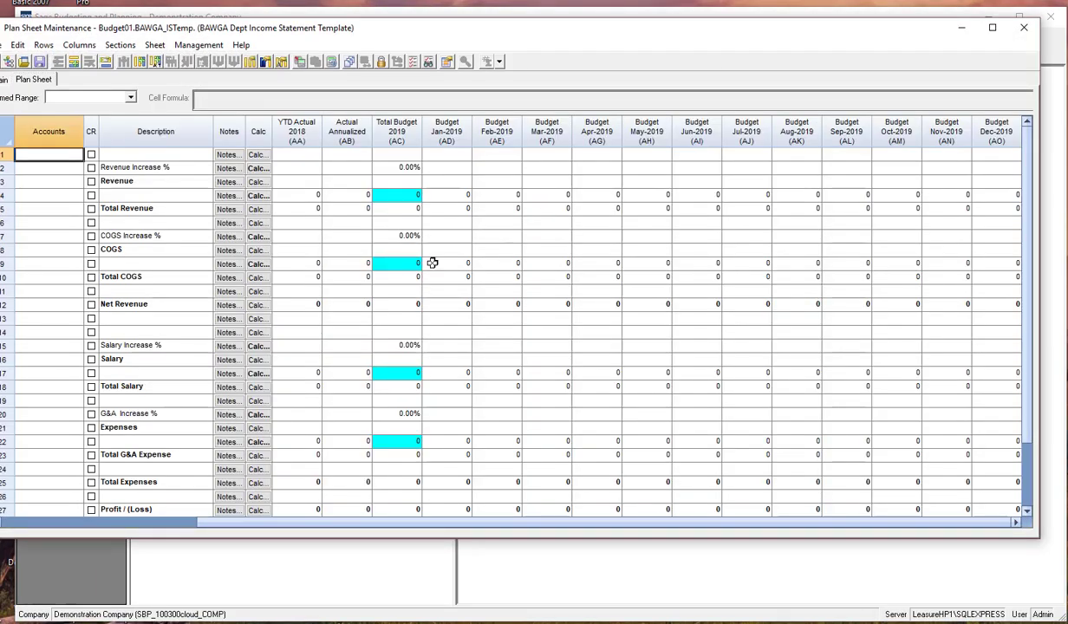
pyautogui.scroll(-2, 177, 284)
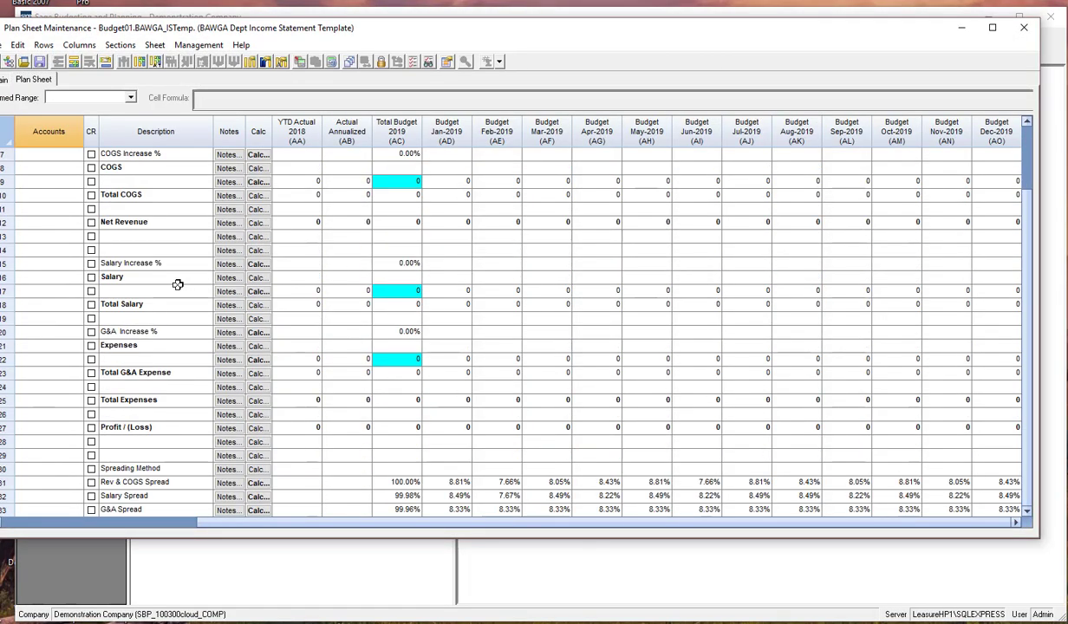
pyautogui.scroll(2, 177, 284)
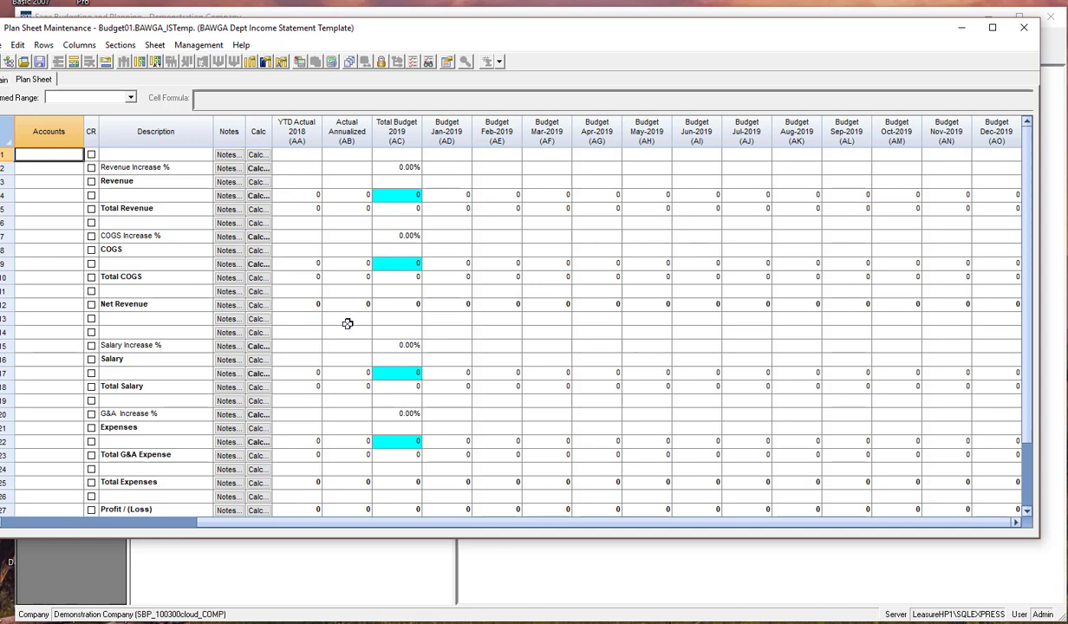
pyautogui.click(1024, 29)
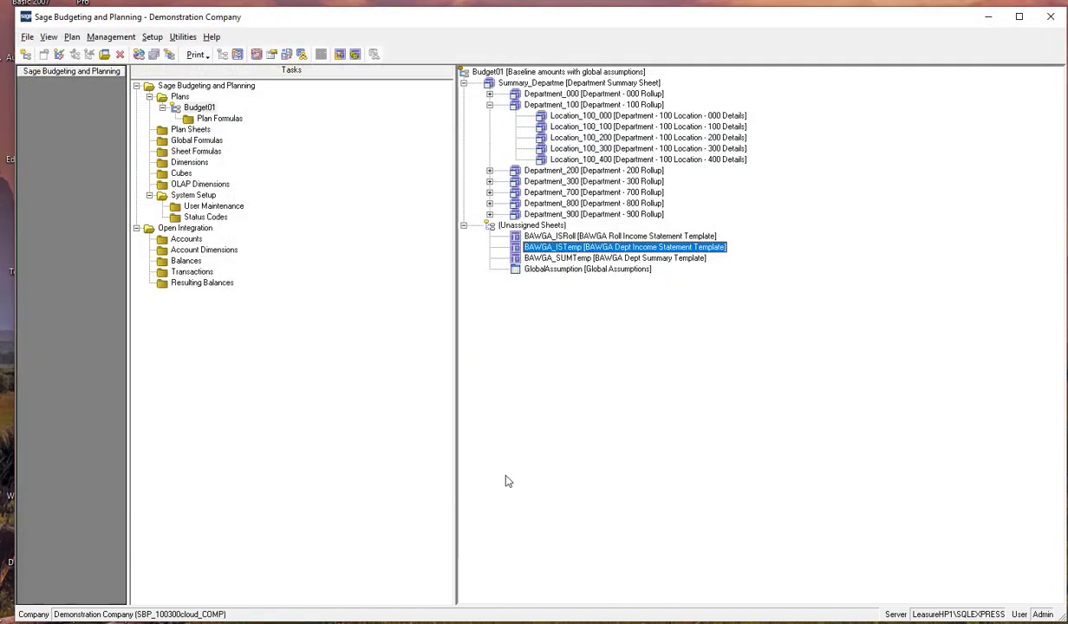
# In GlobalAssumption, enter Jan-2019 increases of 5% revenue, 2% COGS, 4.5% salary, 3.75% G&A and save.
pyautogui.doubleClick(544, 269)
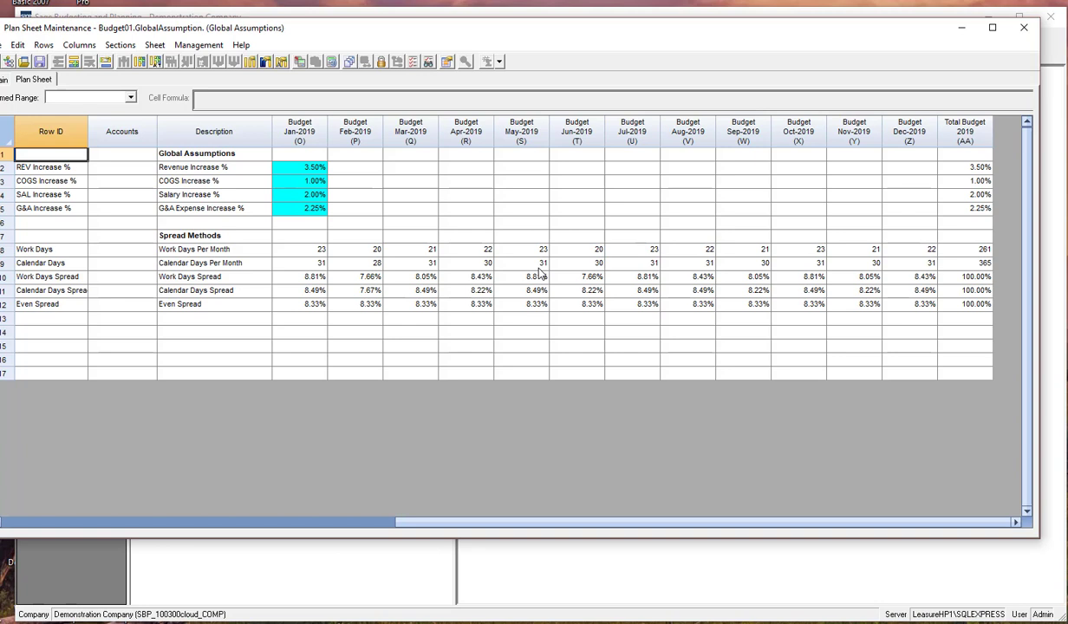
pyautogui.click(280, 164)
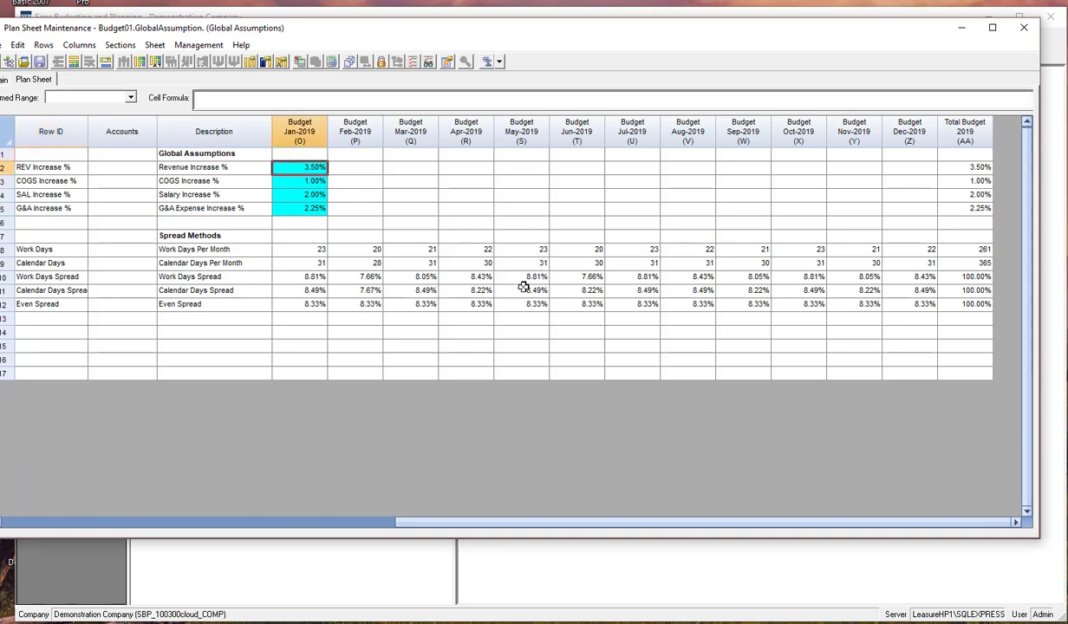
pyautogui.write('5')
pyautogui.press('Return')
pyautogui.write('2')
pyautogui.press('Return')
pyautogui.write('4')
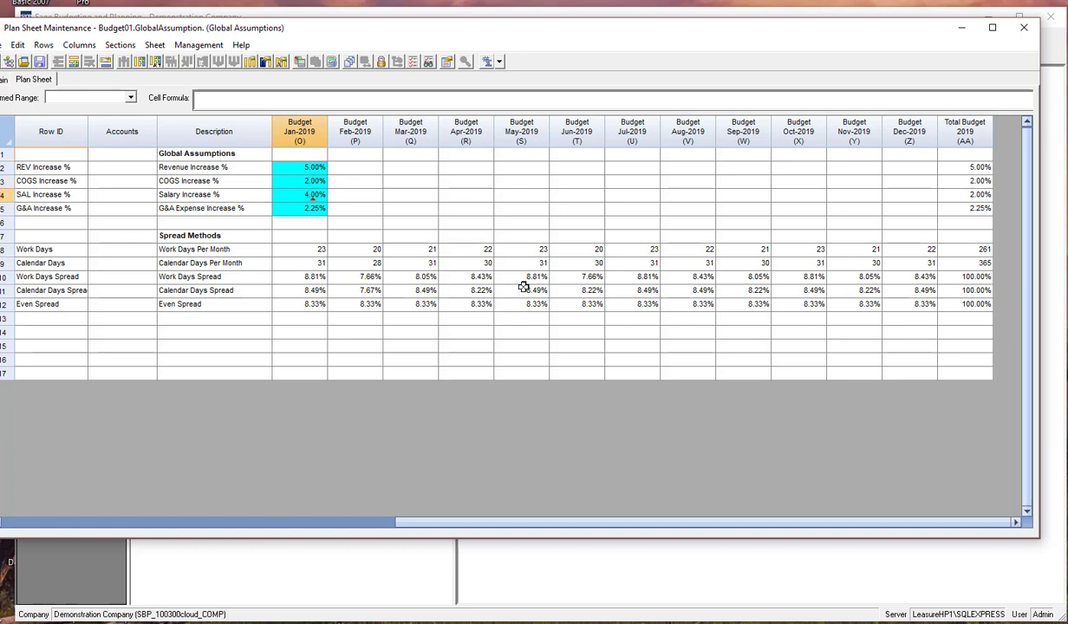
pyautogui.press('Return')
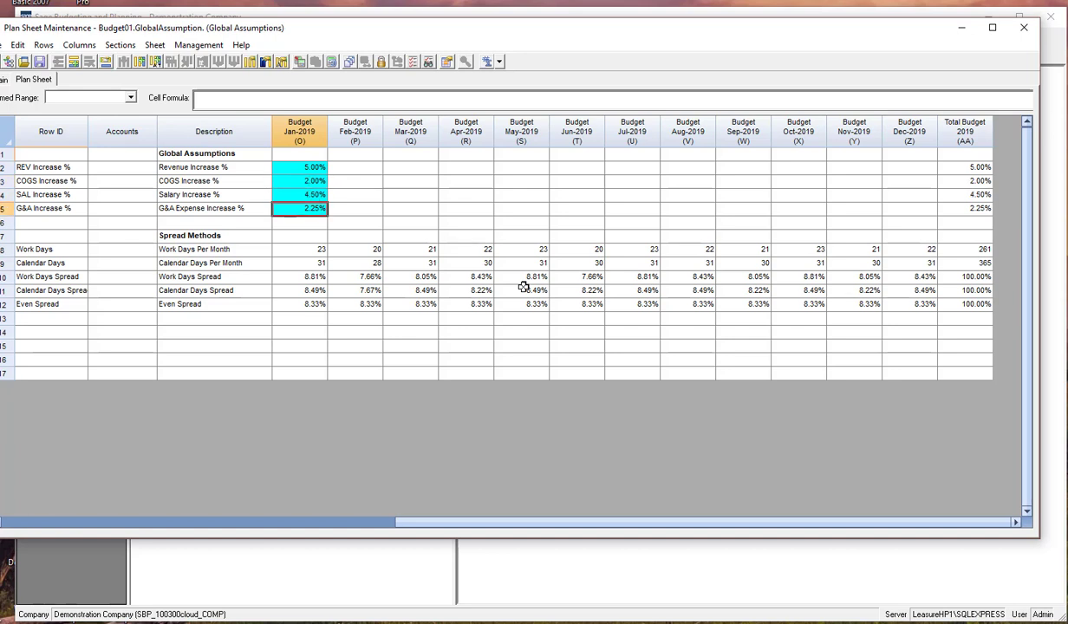
pyautogui.write('3')
pyautogui.press('Up')
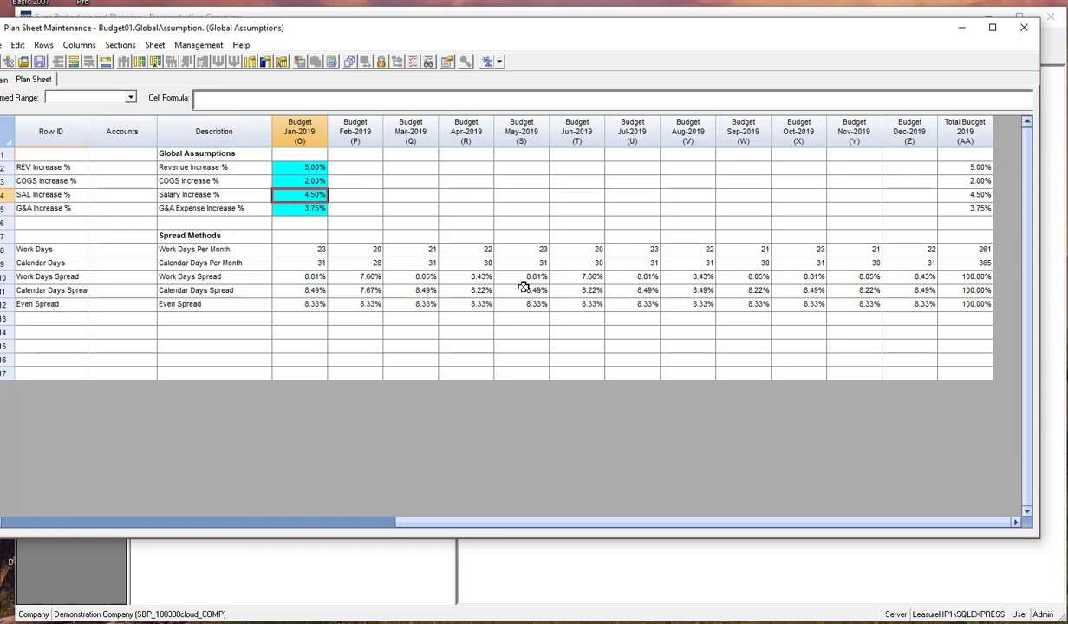
pyautogui.click(1023, 29)
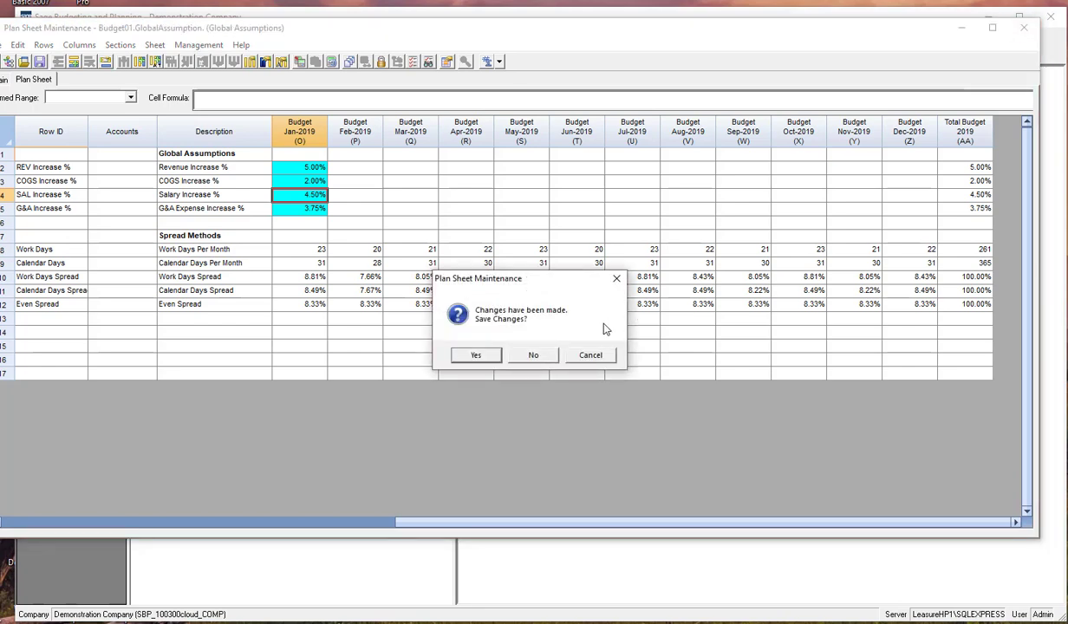
pyautogui.click(482, 358)
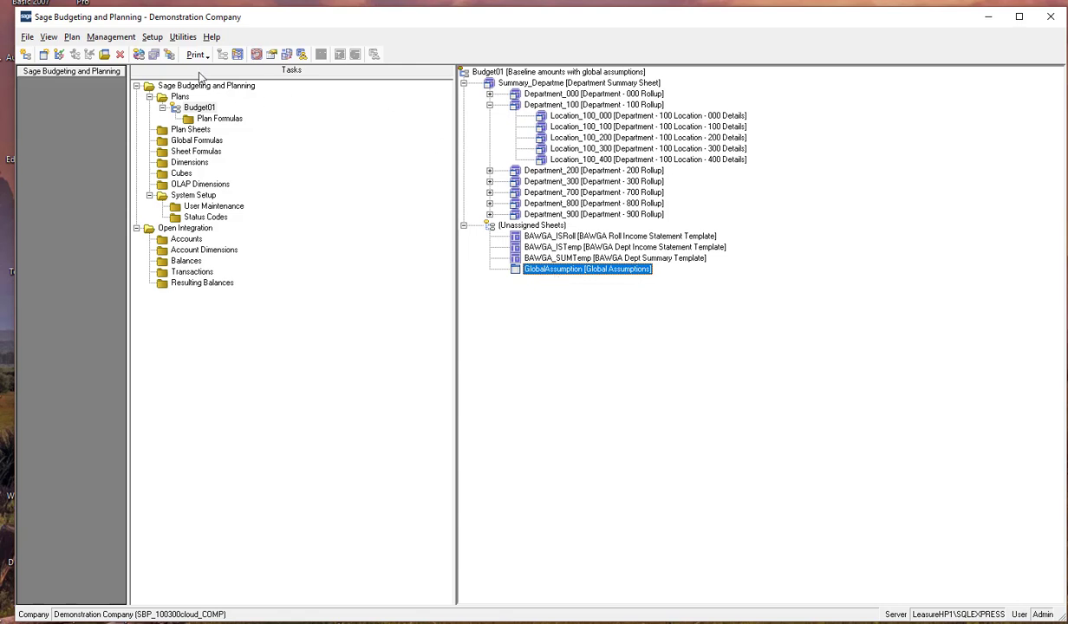
# Run plan processing on Budget01 and dismiss the calendar reminder popup.
pyautogui.click(138, 54)
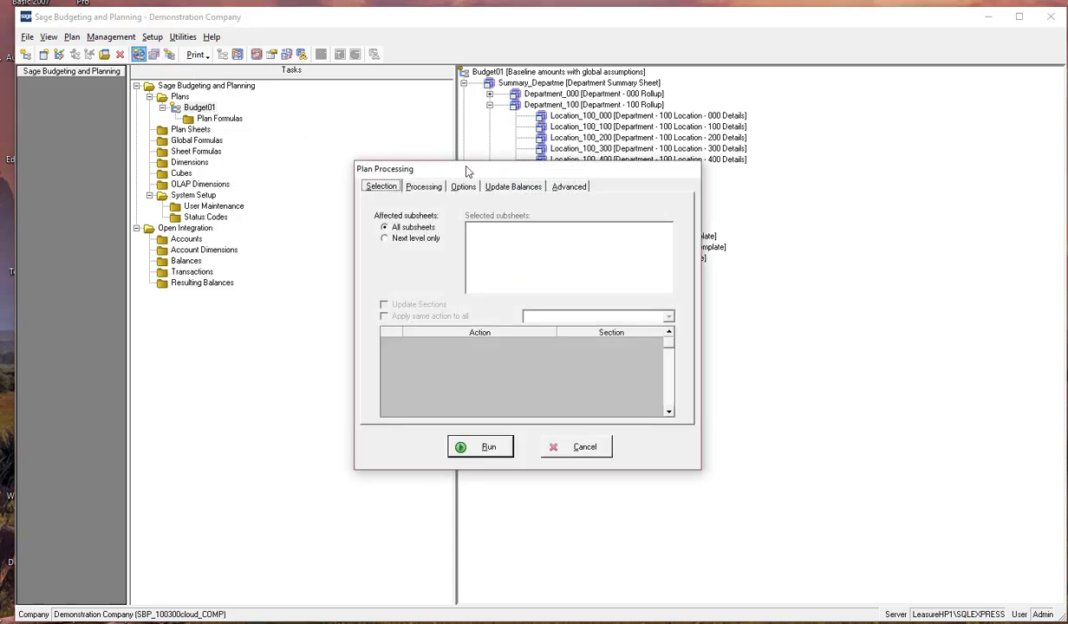
pyautogui.click(480, 446)
pyautogui.click(1050, 543)
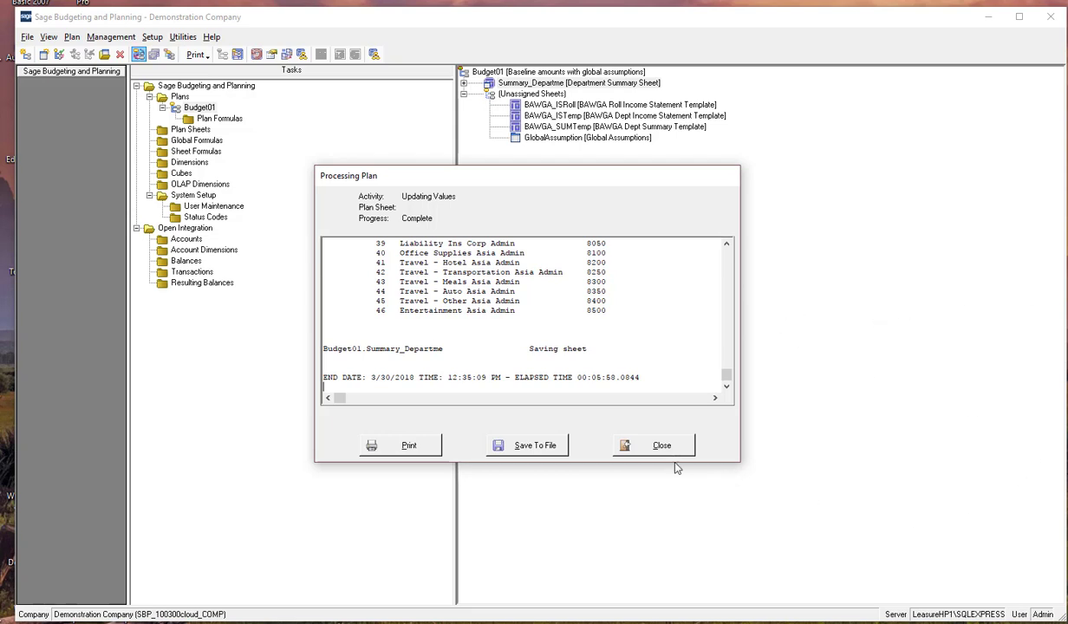
# Dismiss the processing results and open the Location_100_100 sheet under Summary_Departme > Department_100.
pyautogui.click(654, 444)
pyautogui.click(464, 83)
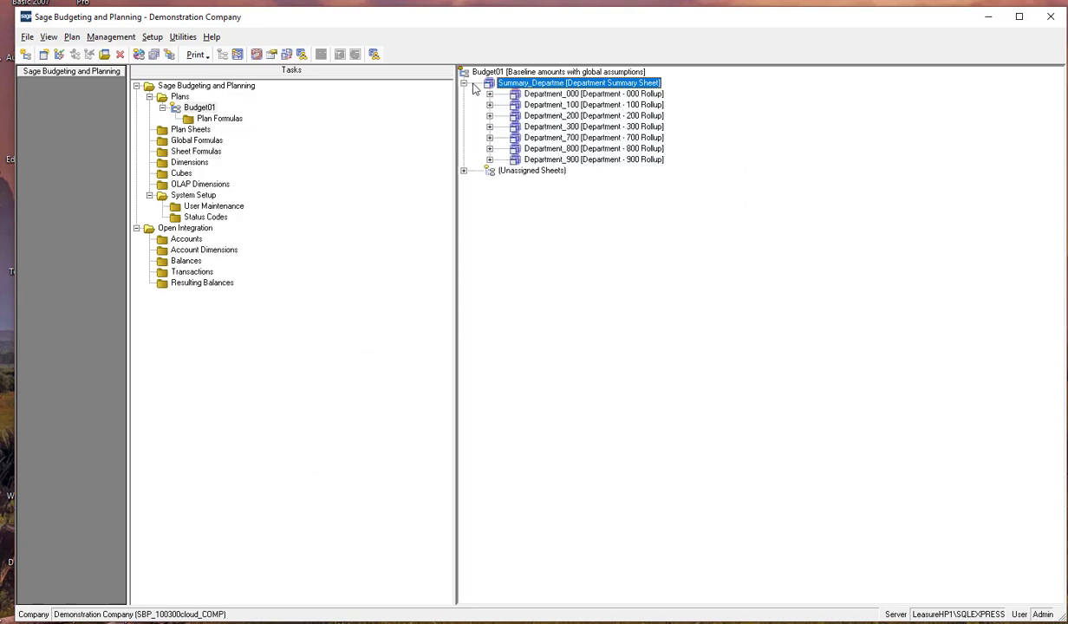
pyautogui.click(490, 105)
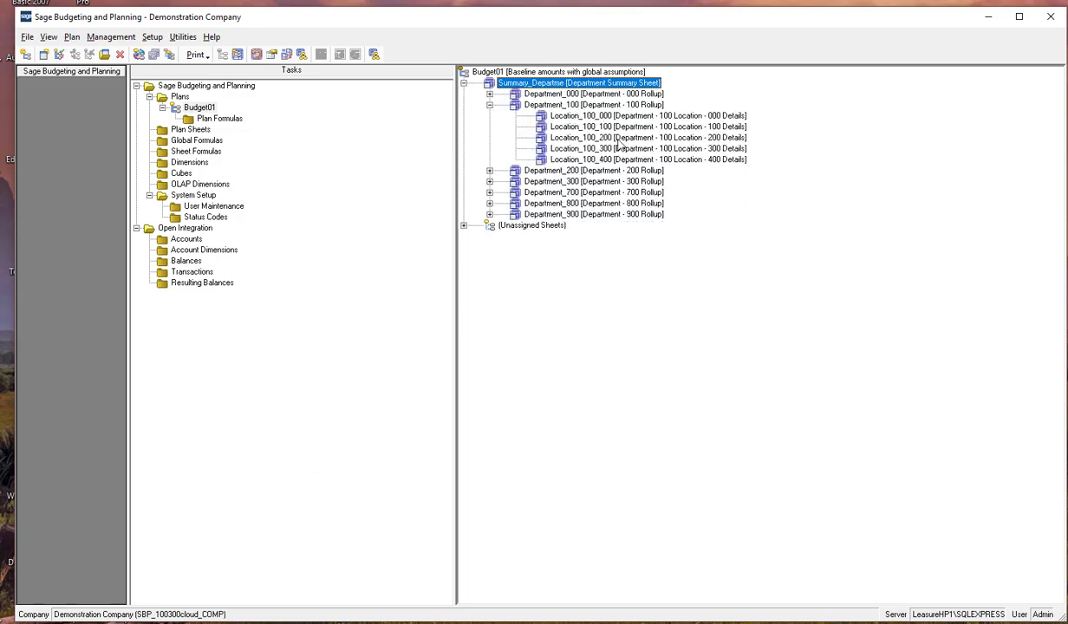
pyautogui.doubleClick(598, 127)
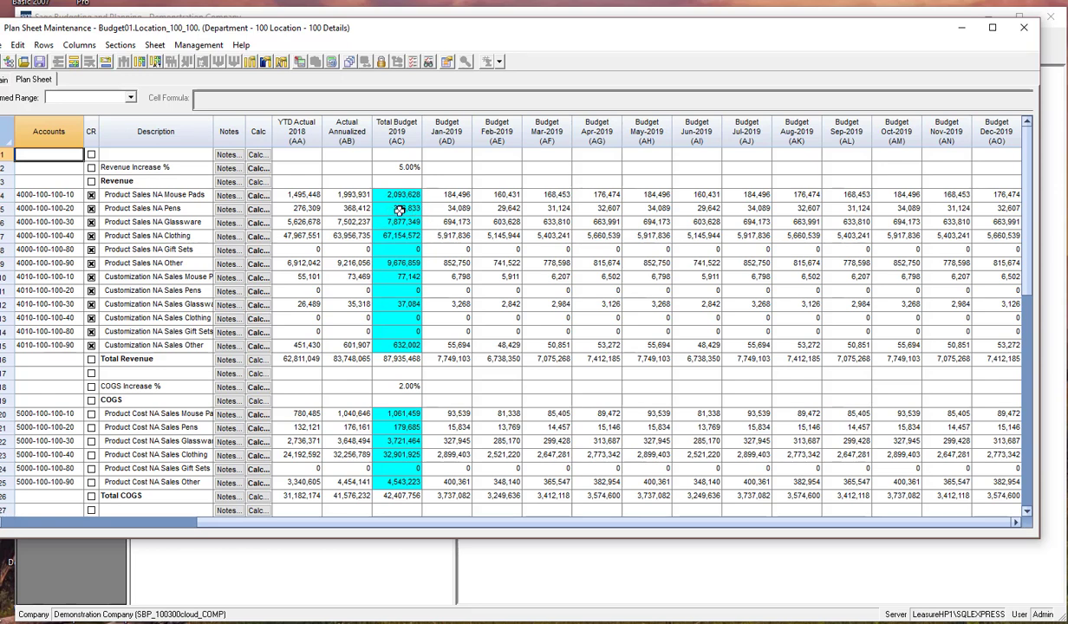
# Add 10,000 to the Pens total budget formula in AC5.
pyautogui.click(399, 210)
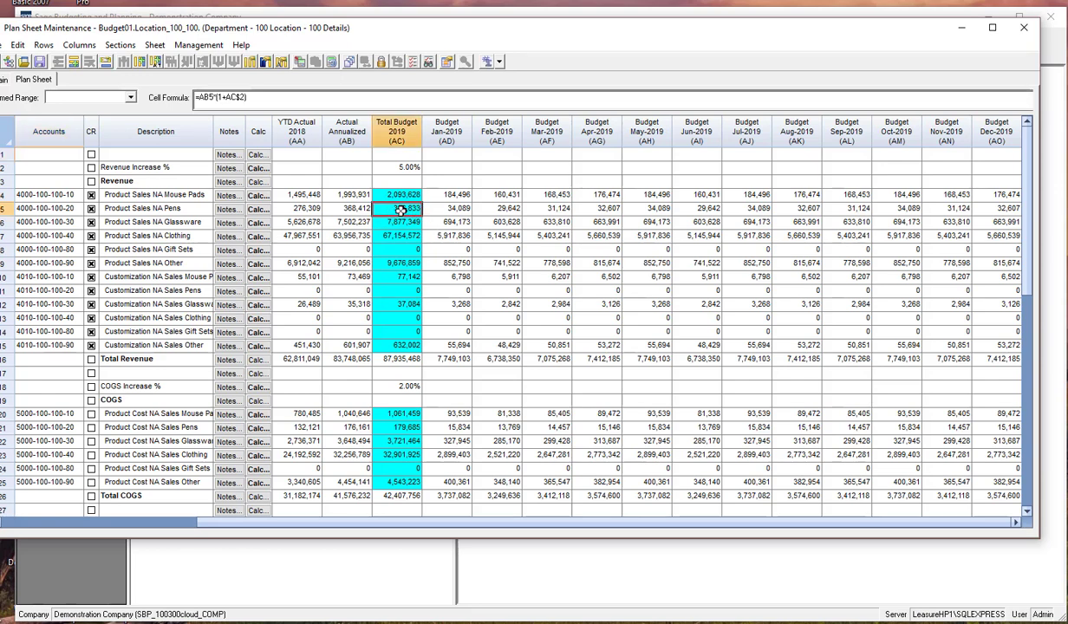
pyautogui.click(301, 97)
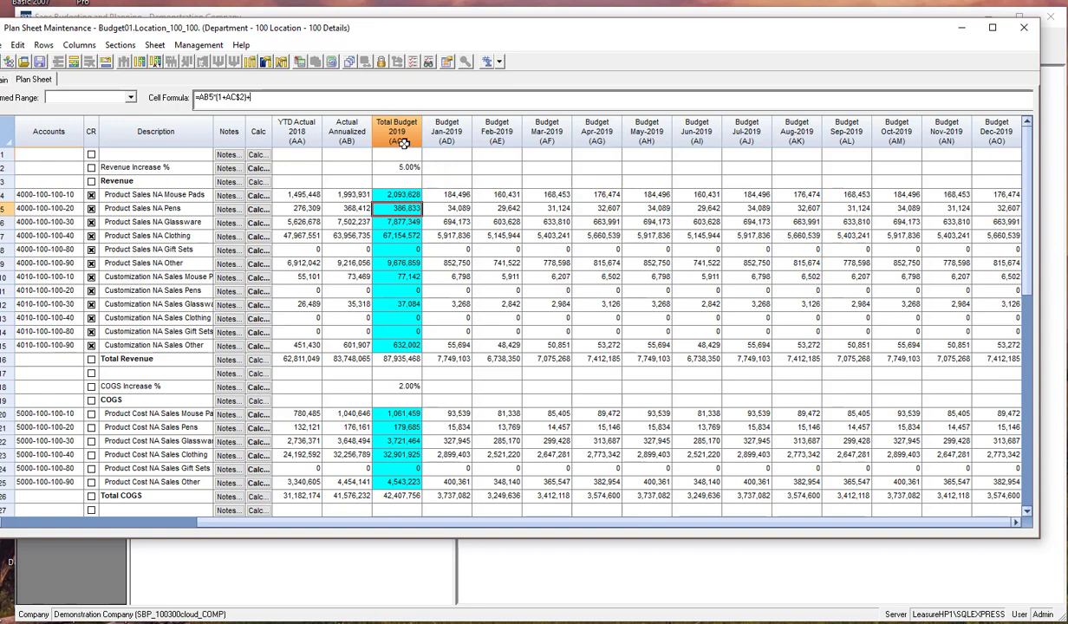
pyautogui.write('+10000')
pyautogui.press('Return')
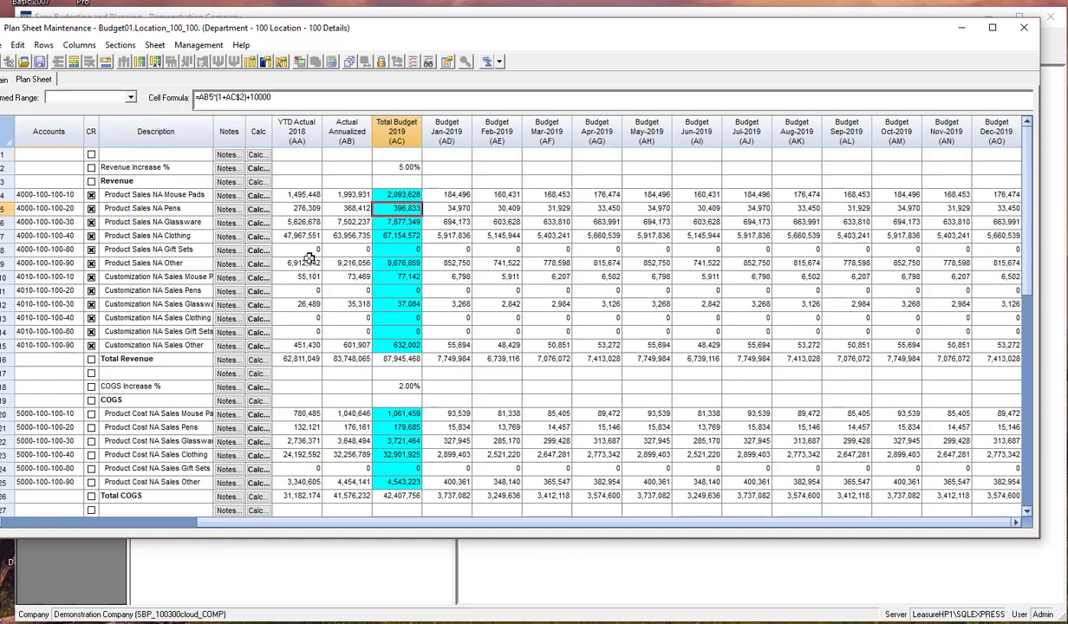
# Set the Gift Sets sales total budgets to 5,000 in AC8 and 15,000 in AC14.
pyautogui.click(396, 251)
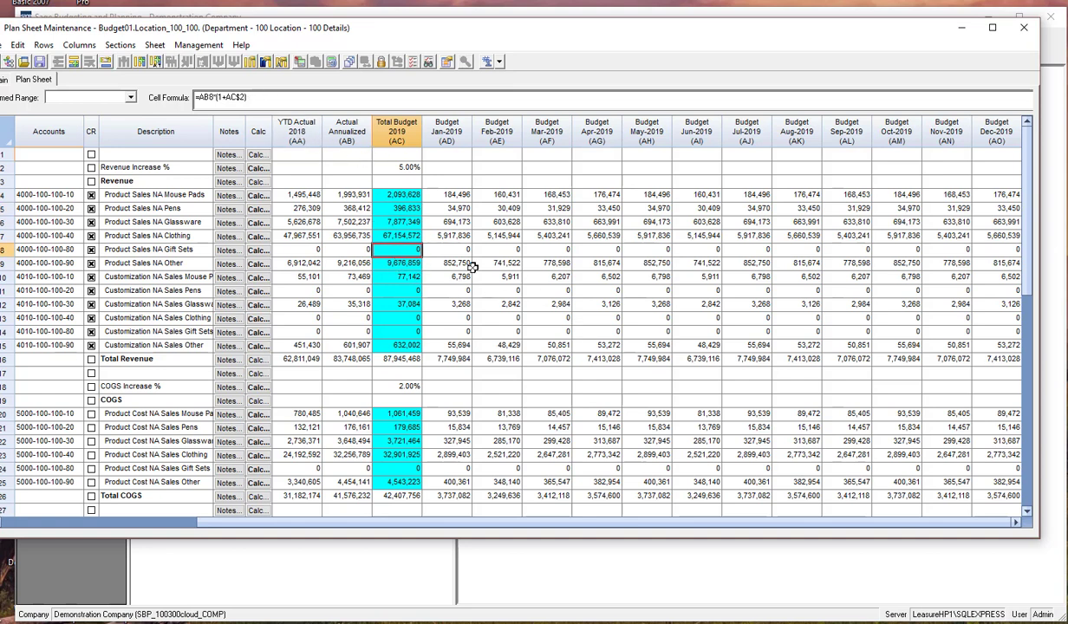
pyautogui.write('5000')
pyautogui.press('Down')
pyautogui.press('Down')
pyautogui.press('Down')
pyautogui.press('Down')
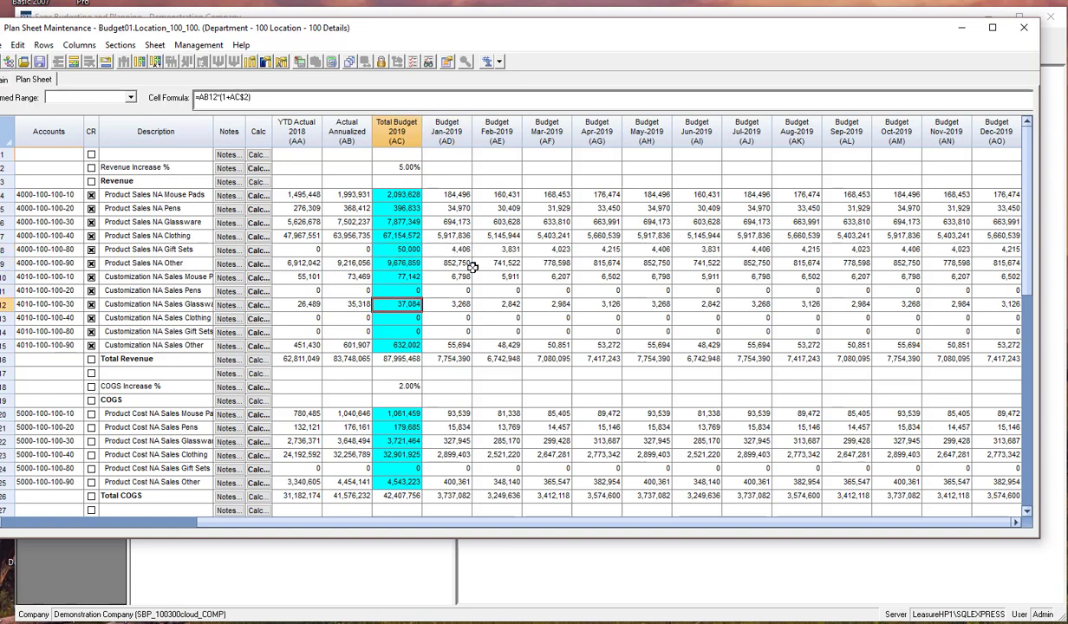
pyautogui.press('Down')
pyautogui.press('Down')
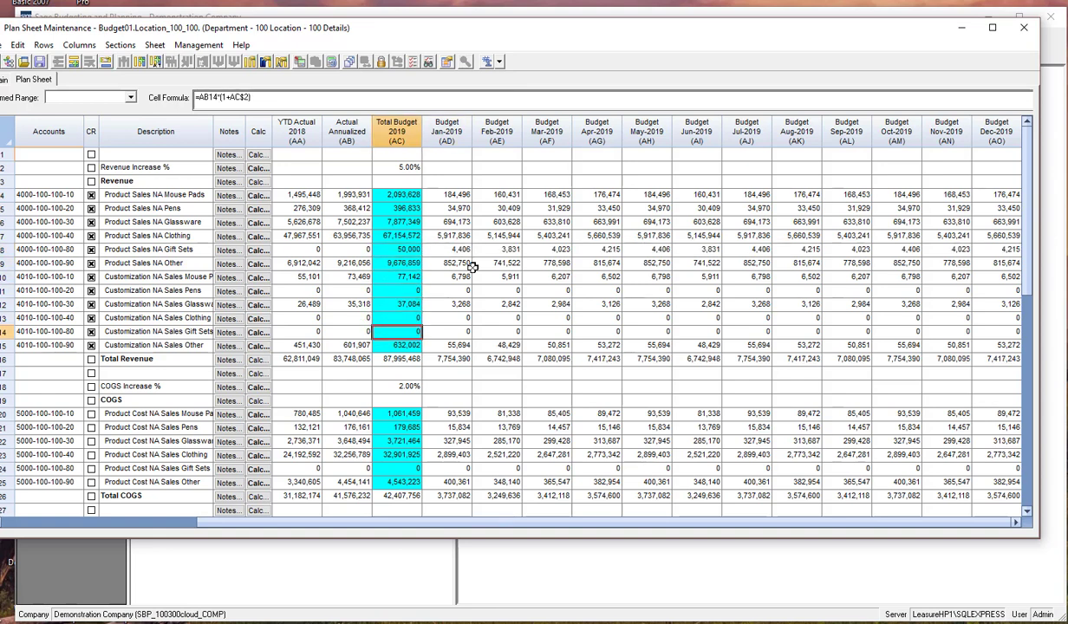
pyautogui.write('150000')
pyautogui.press('Return')
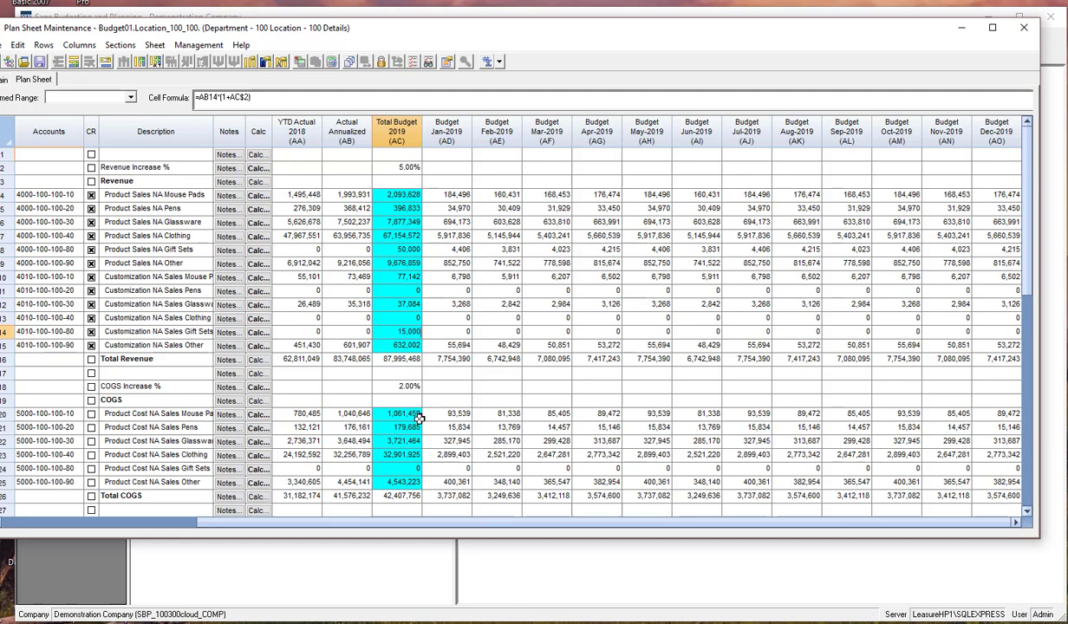
# Set the Gift Sets cost total budget in AC24 to 7,500.
pyautogui.scroll(-3, 412, 418)
pyautogui.scroll(-3, 412, 418)
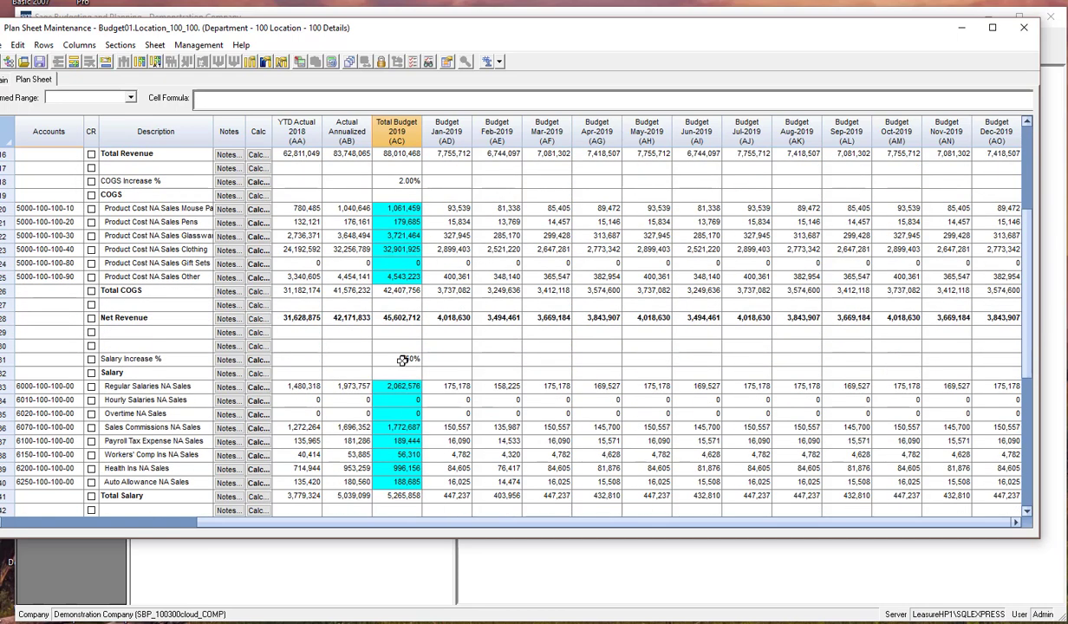
pyautogui.click(386, 263)
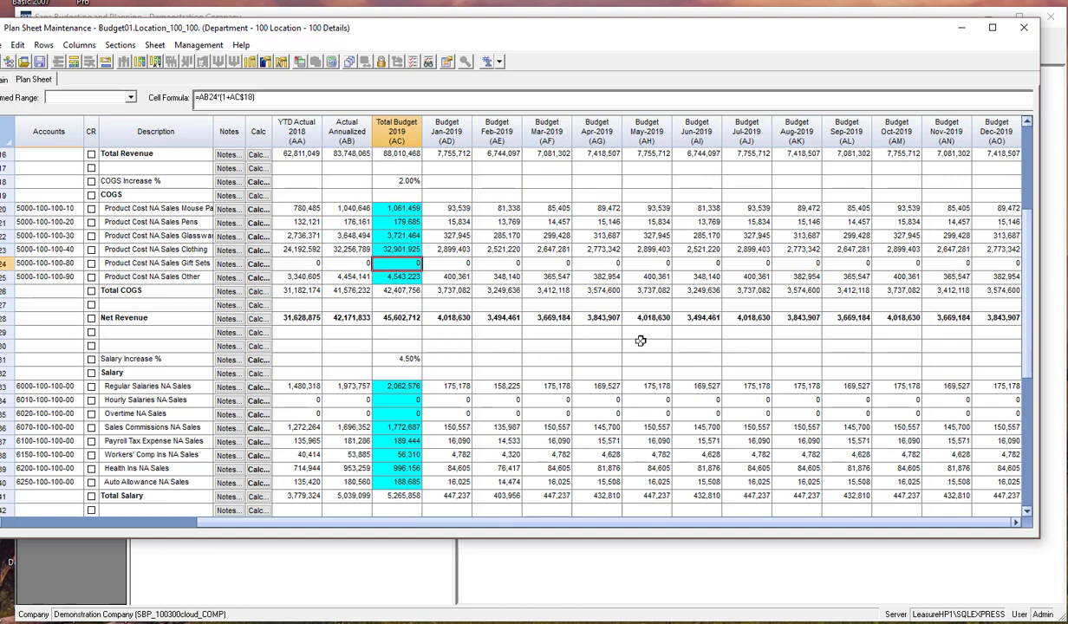
pyautogui.write('7500')
pyautogui.press('Return')
pyautogui.press('Right')
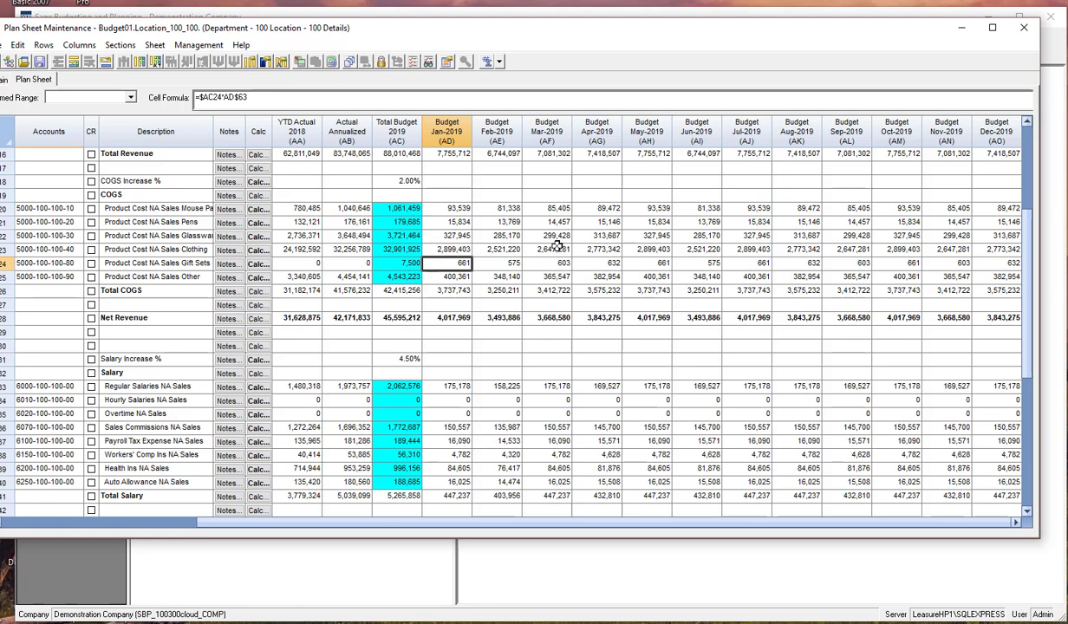
# Discard the location sheet edits, view and close Department_100, then open the Department Summary Sheet.
pyautogui.click(1025, 29)
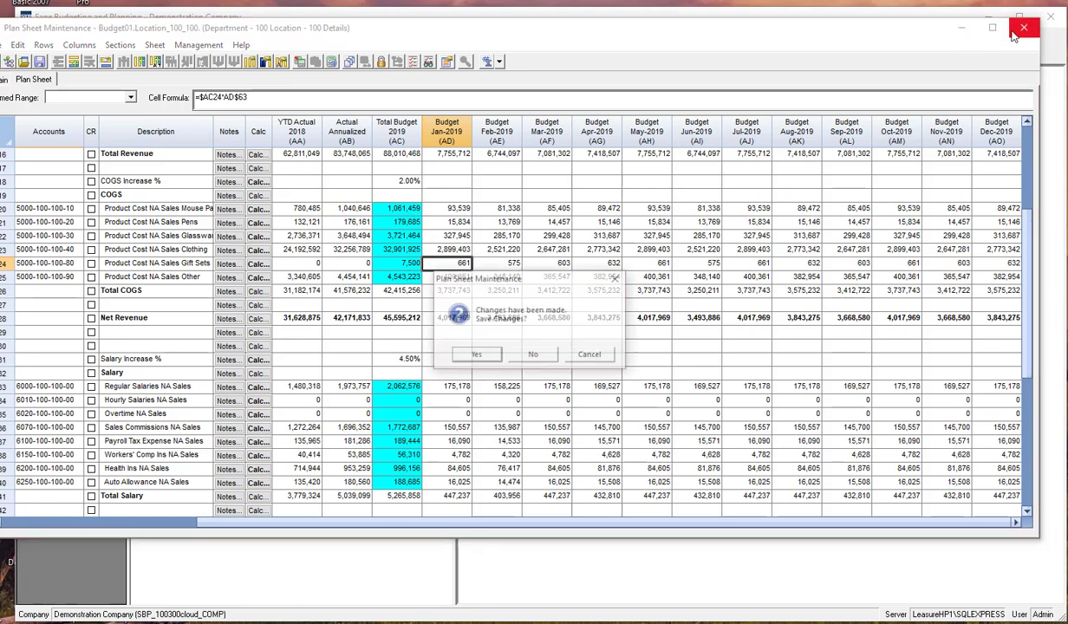
pyautogui.click(518, 352)
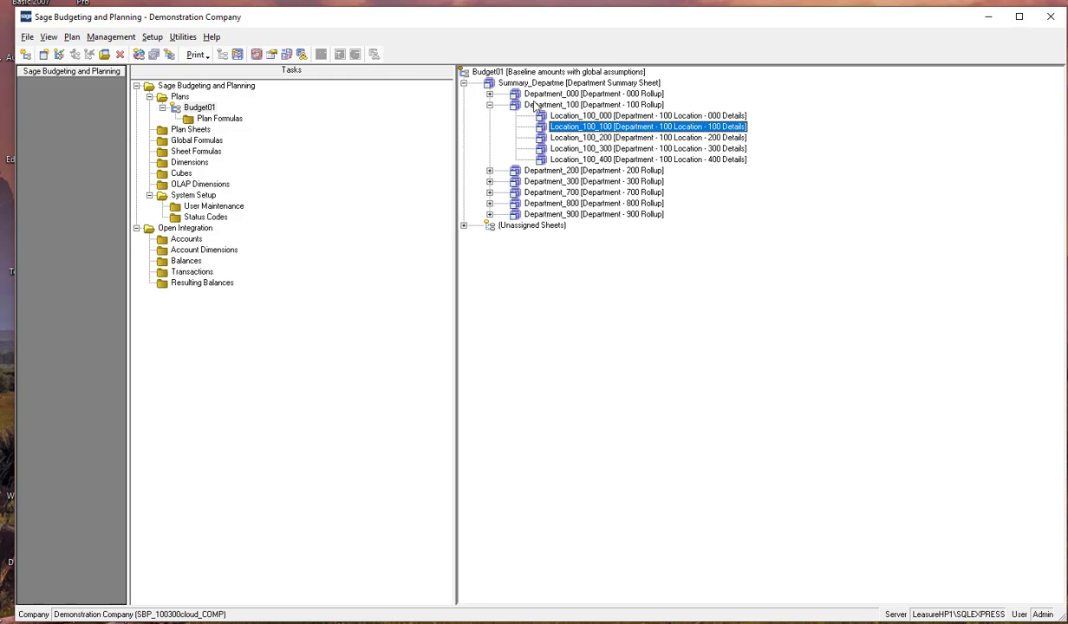
pyautogui.doubleClick(537, 106)
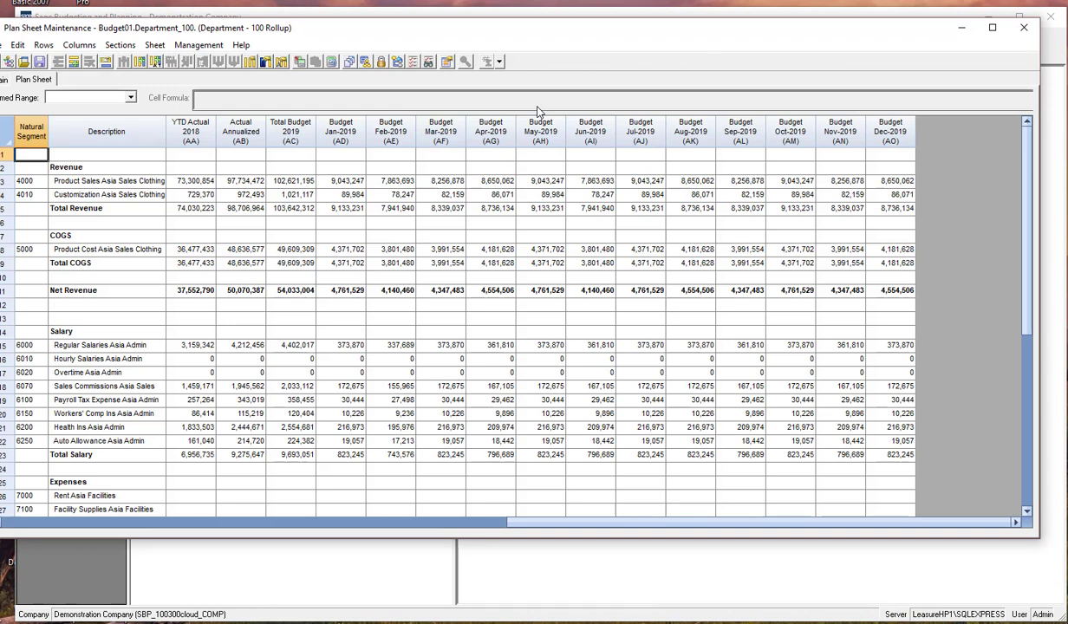
pyautogui.click(1023, 28)
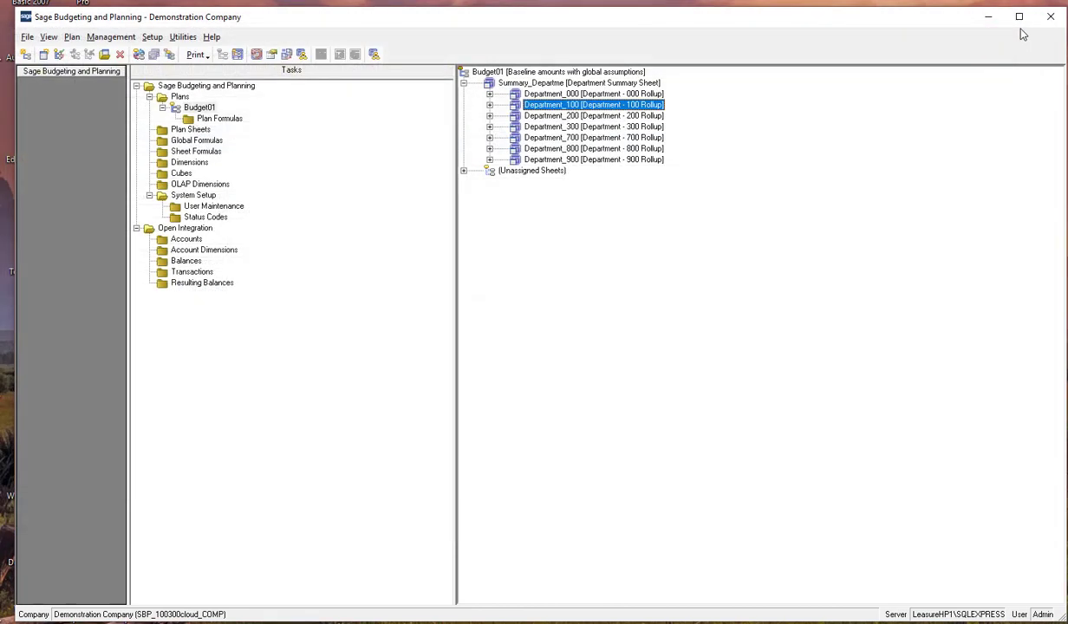
pyautogui.doubleClick(487, 89)
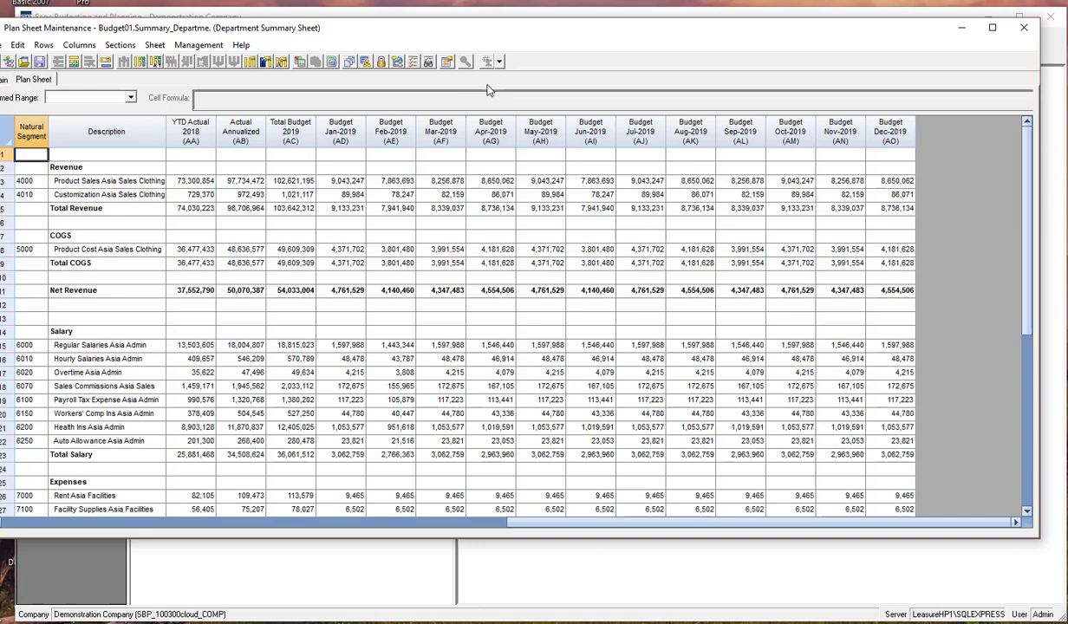
pyautogui.scroll(-8, 457, 223)
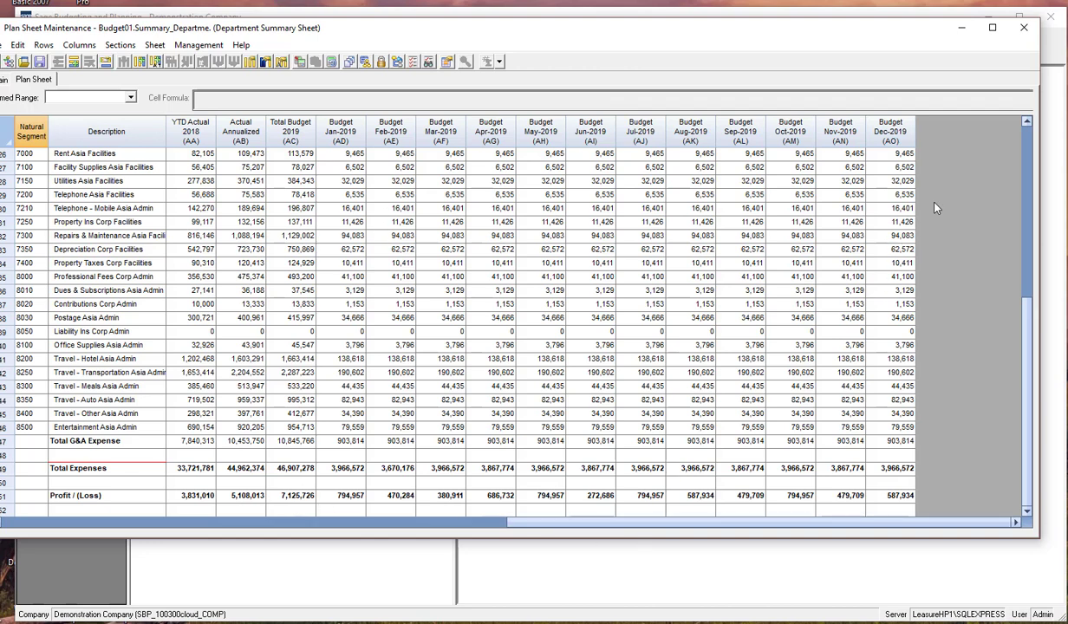
# Close the summary sheet and start Update Balances on Summary_Departme with a primary sheet selected.
pyautogui.click(1024, 31)
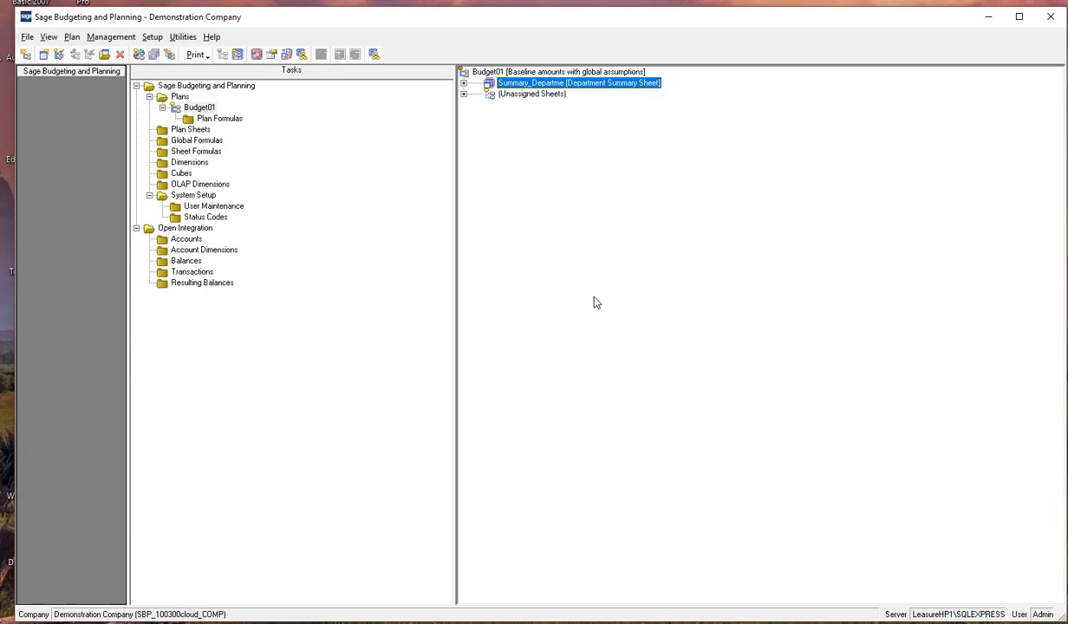
pyautogui.click(464, 84)
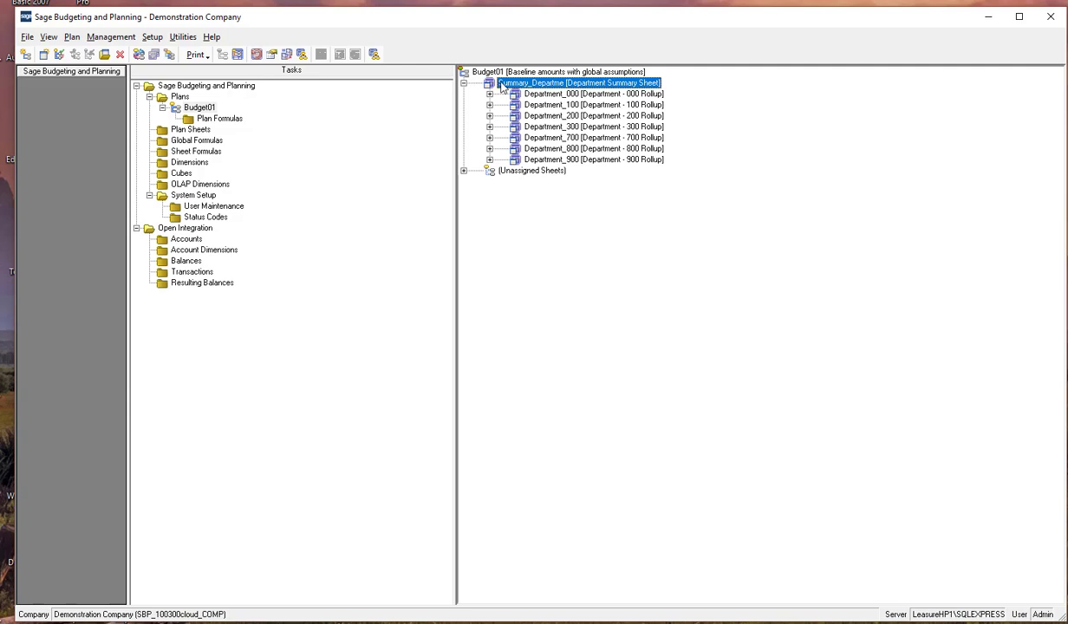
pyautogui.rightClick(502, 87)
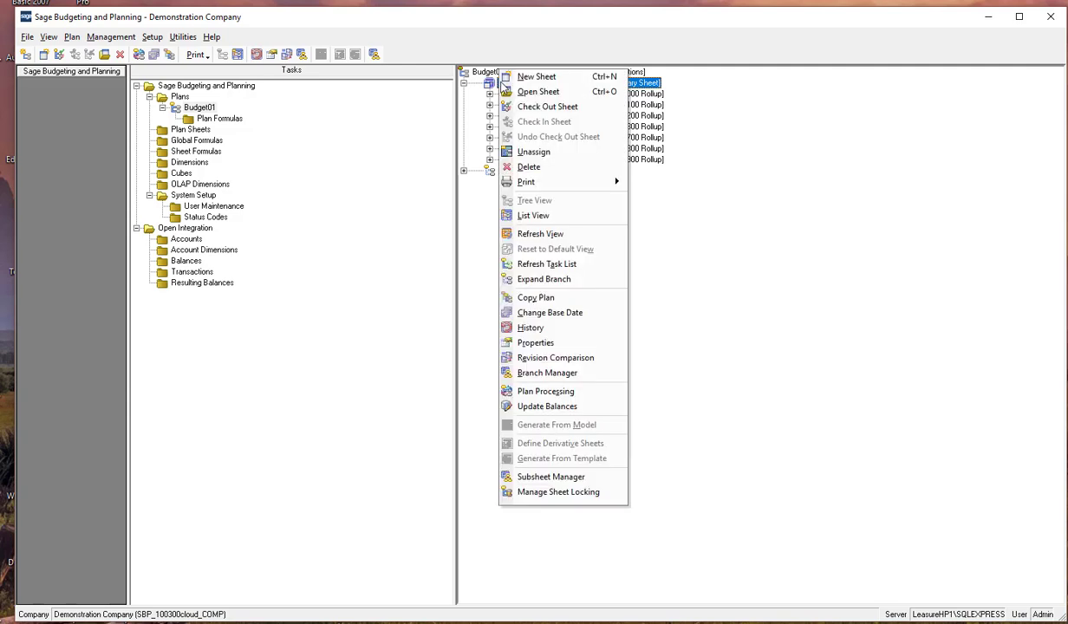
pyautogui.click(562, 407)
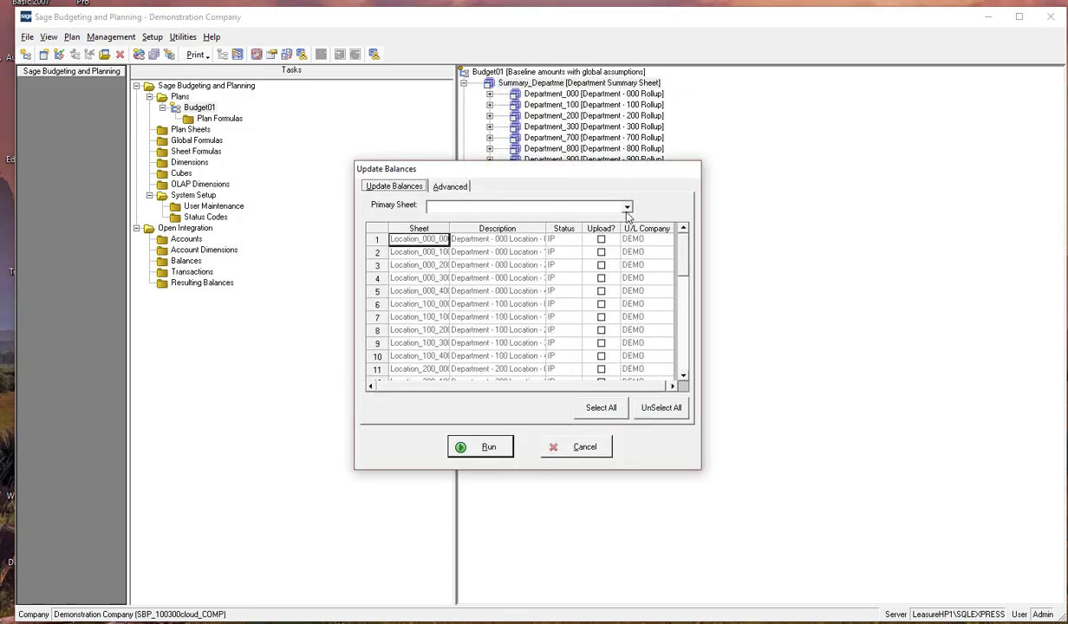
pyautogui.click(627, 209)
pyautogui.click(447, 221)
pyautogui.click(483, 446)
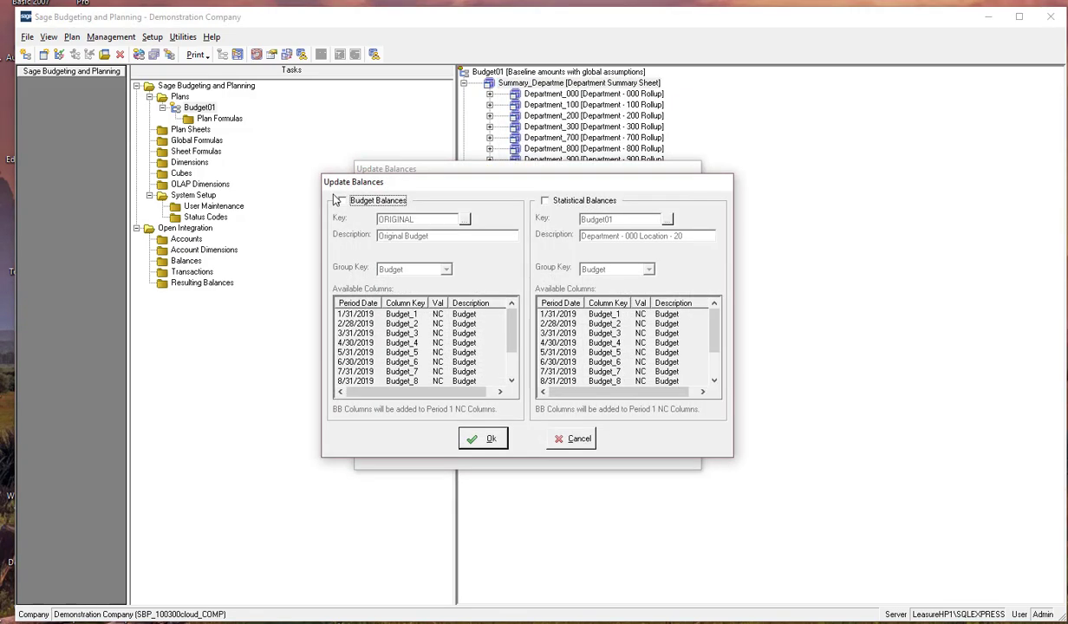
# Enable Budget Balances posting under the ORIGINAL budget code.
pyautogui.click(341, 200)
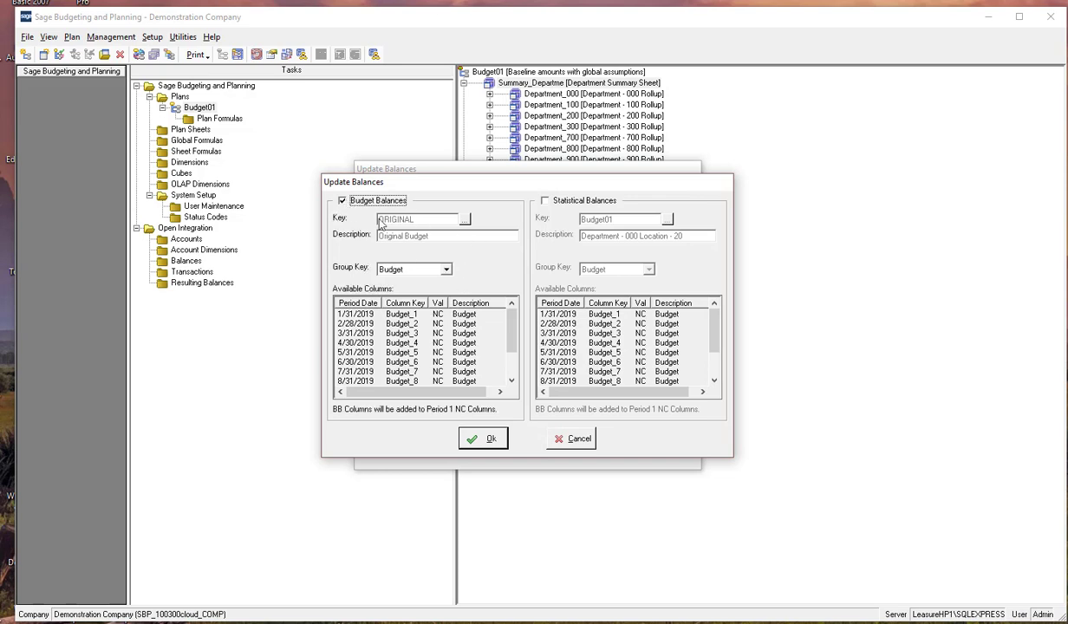
pyautogui.click(465, 219)
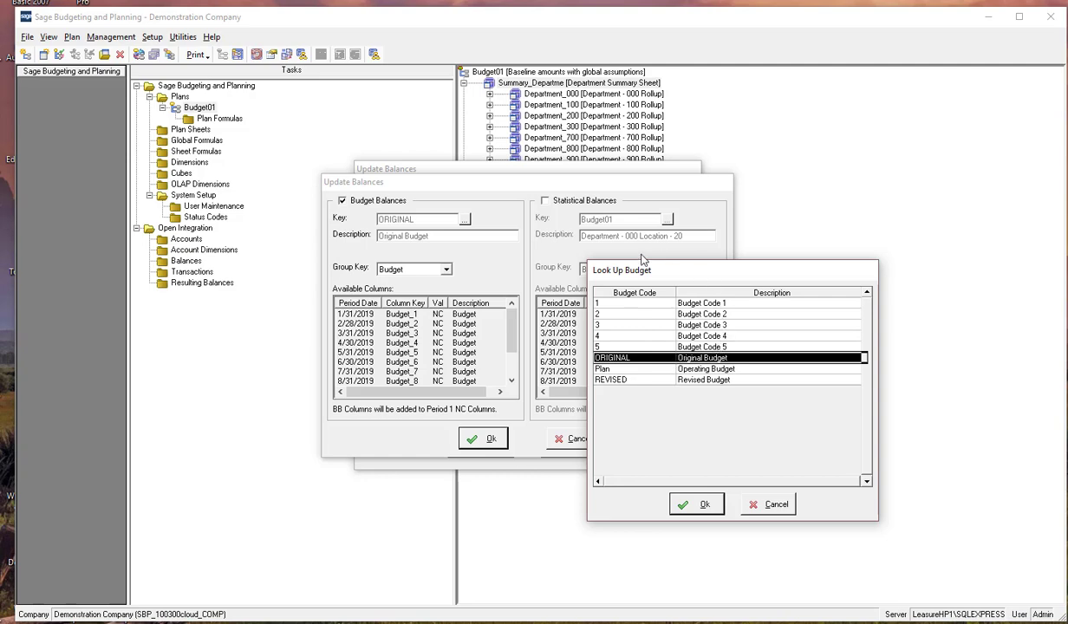
pyautogui.click(707, 505)
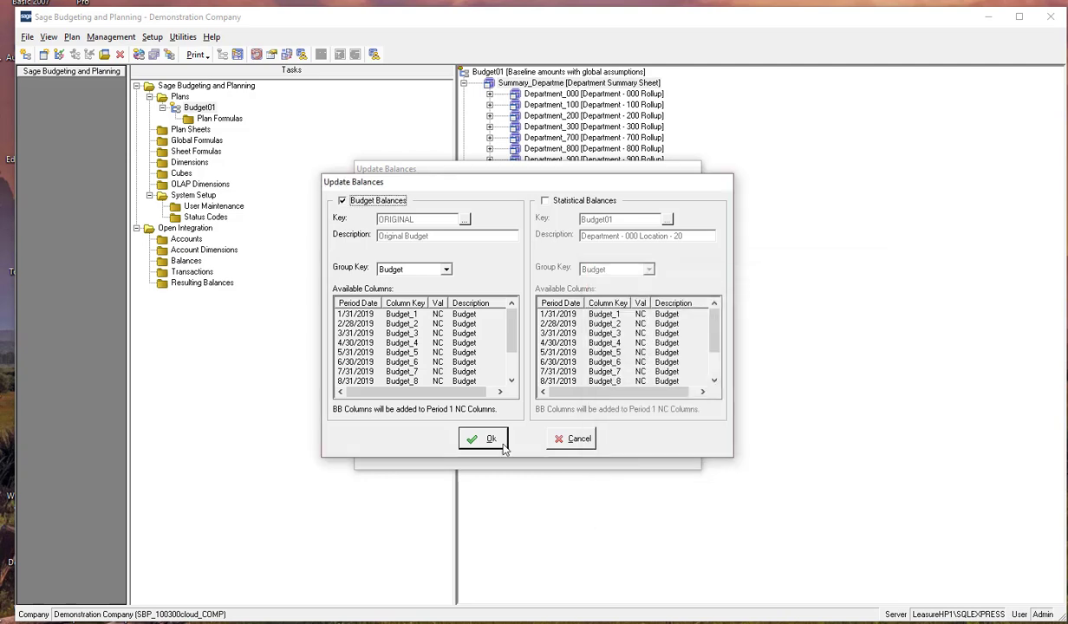
pyautogui.click(482, 437)
# Upload budget balances for all plan sheets to ORIGINAL (626 processed, 70 exceptions).
pyautogui.click(551, 358)
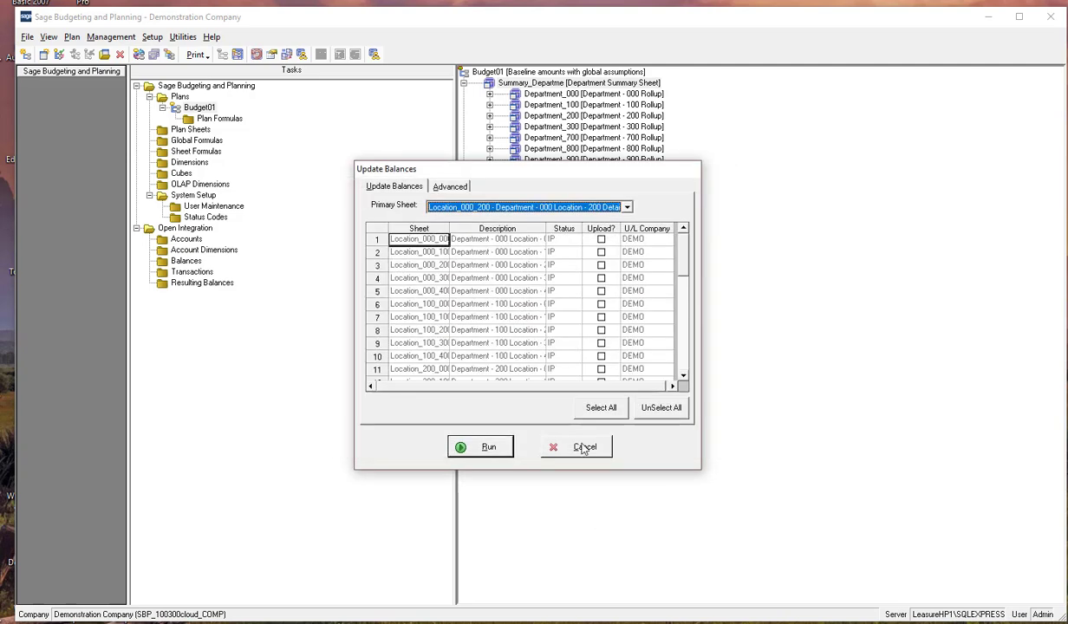
pyautogui.click(596, 409)
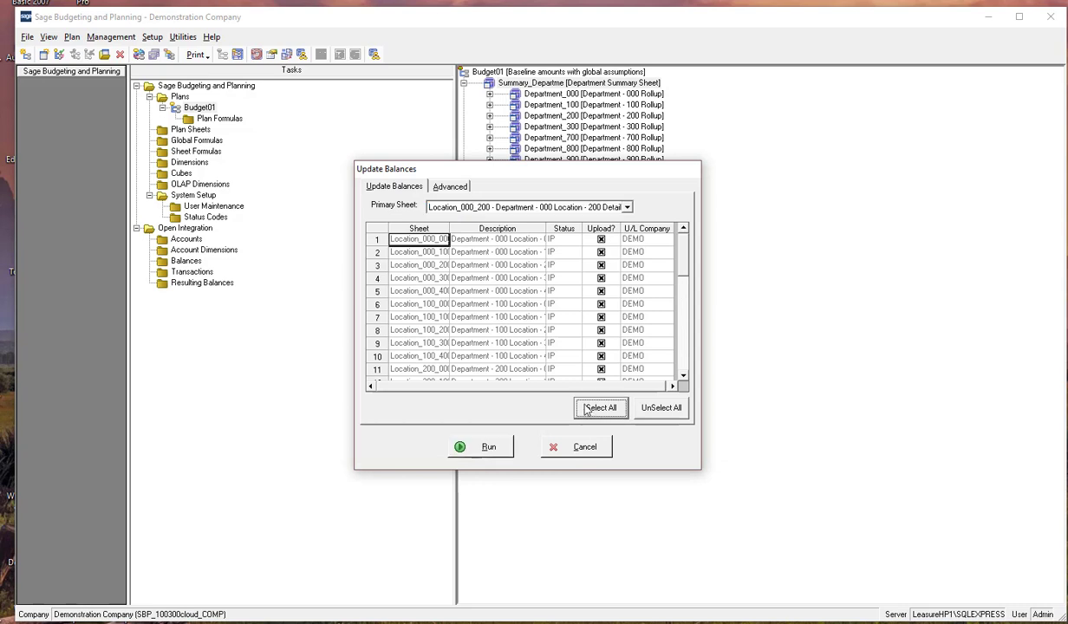
pyautogui.click(489, 448)
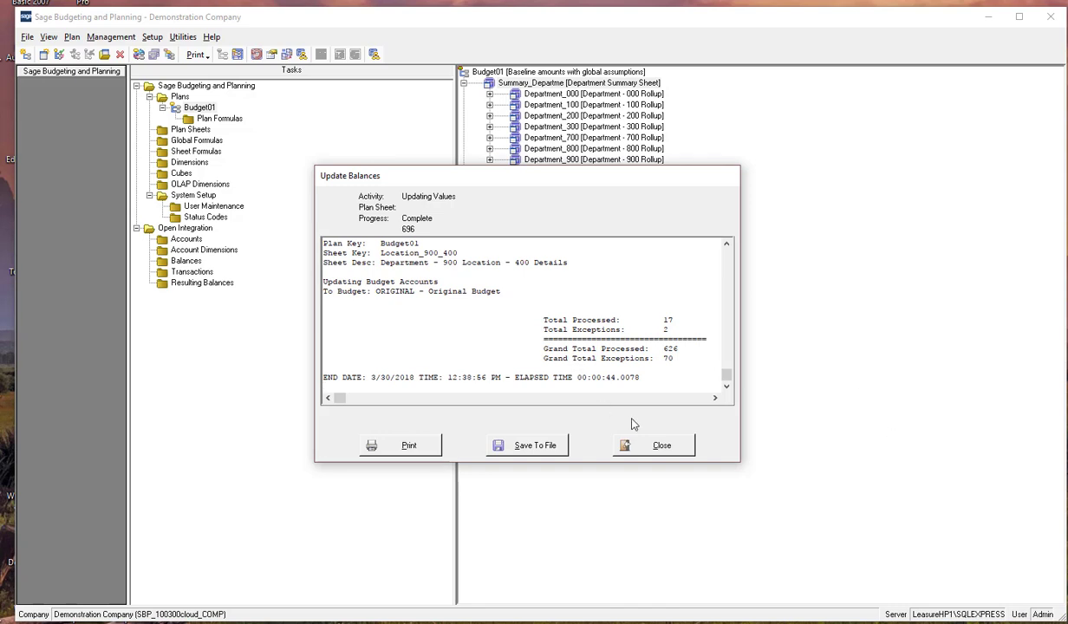
pyautogui.click(649, 442)
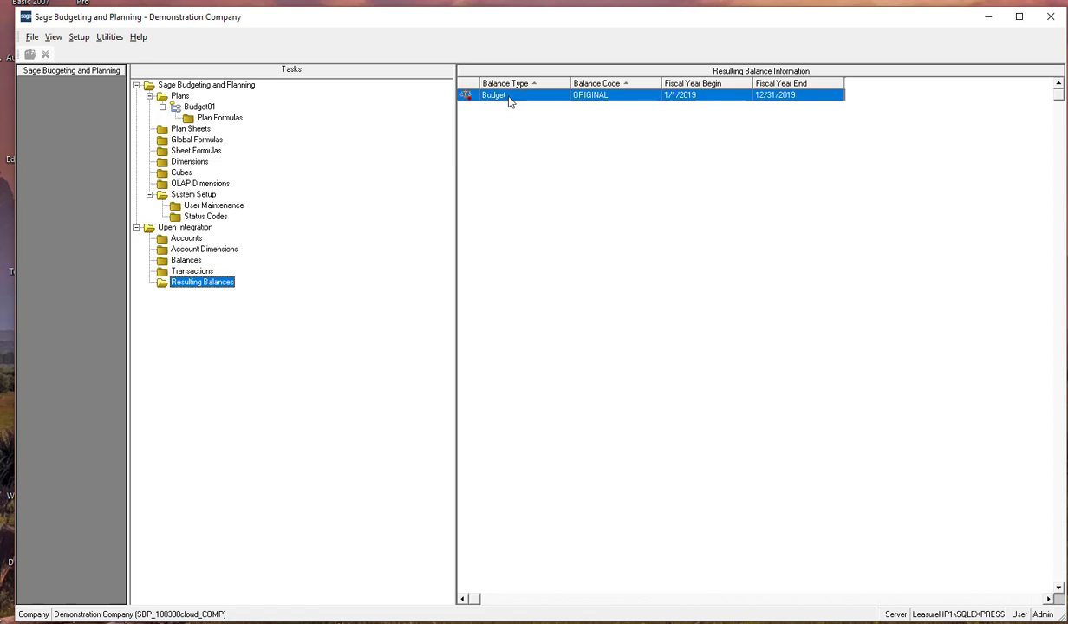
# Load the 2019 Budget ORIGINAL entry in Resulting Balances.
pyautogui.doubleClick(491, 97)
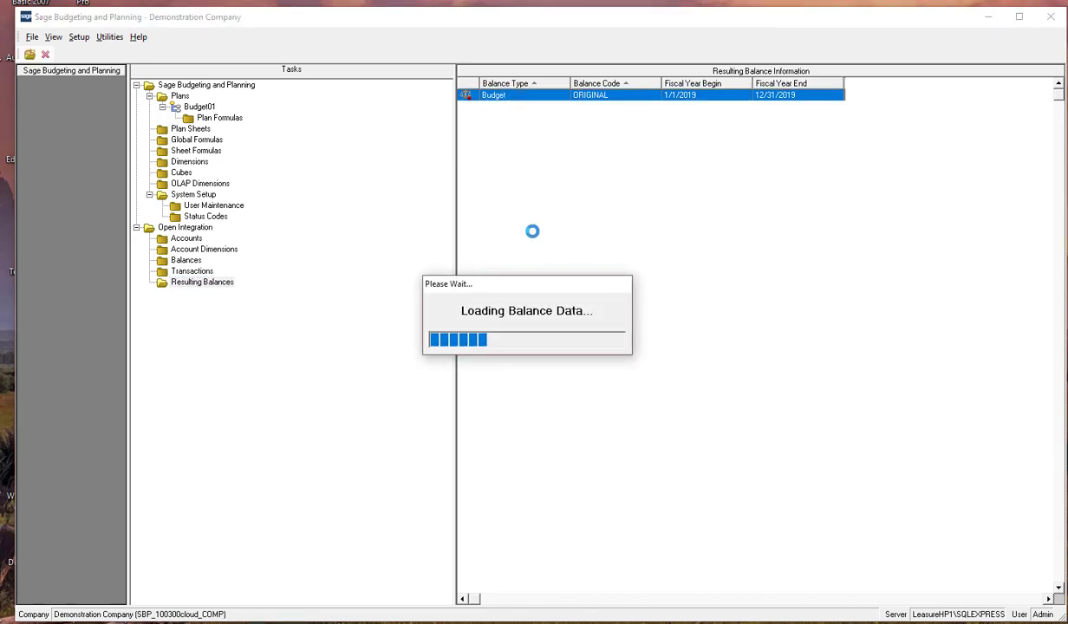